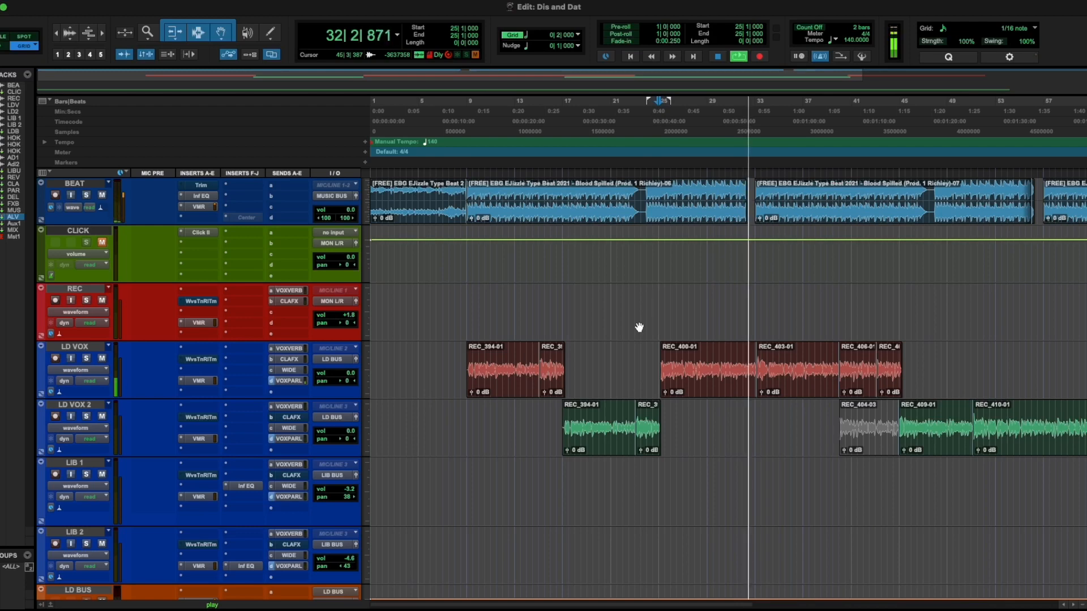
Stop playback, audition the Virtual Channel console models on LD VOX, set the channel to Brit 4k G, and close Virtual Mix Rack.
{"action": "key", "text": "space"}
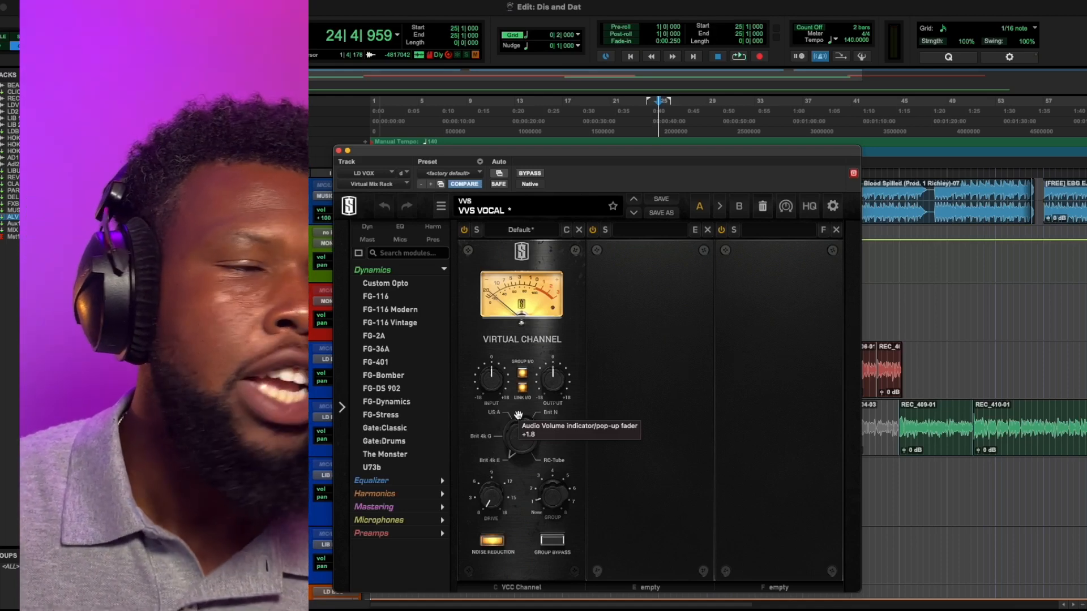
{"action": "left_click", "coordinate": [535, 361]}
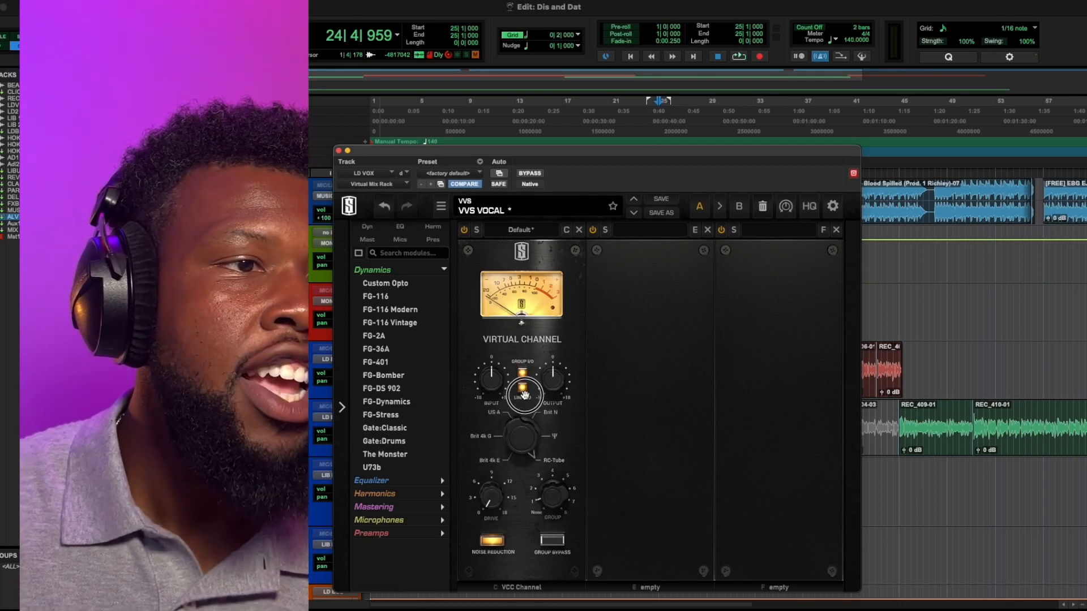
{"action": "left_click", "coordinate": [520, 438]}
{"action": "left_click", "coordinate": [520, 491]}
{"action": "left_click", "coordinate": [514, 461]}
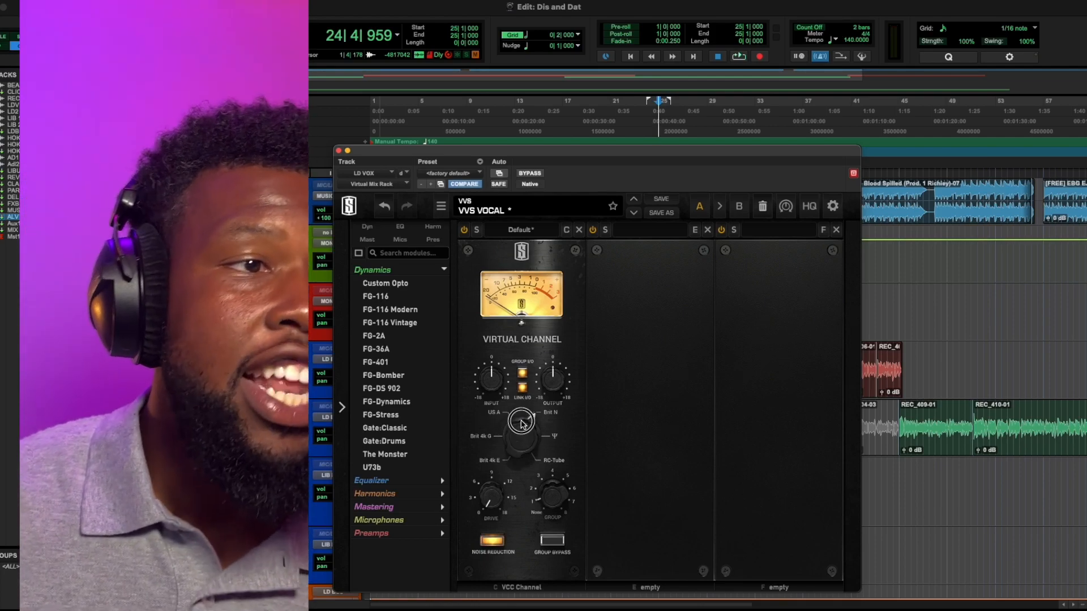
{"action": "left_click", "coordinate": [527, 438]}
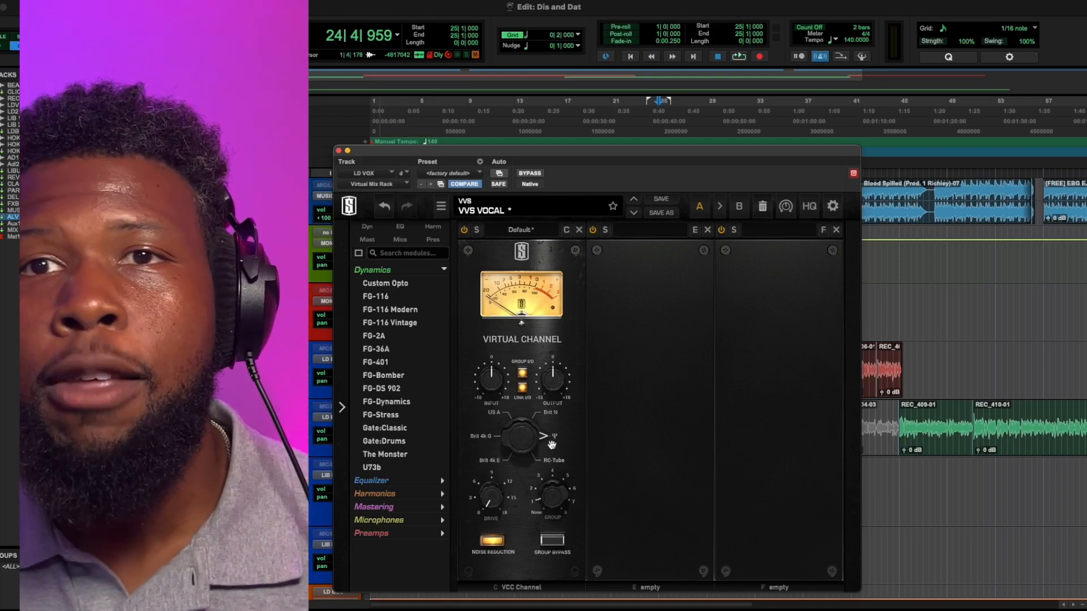
{"action": "left_click", "coordinate": [496, 441]}
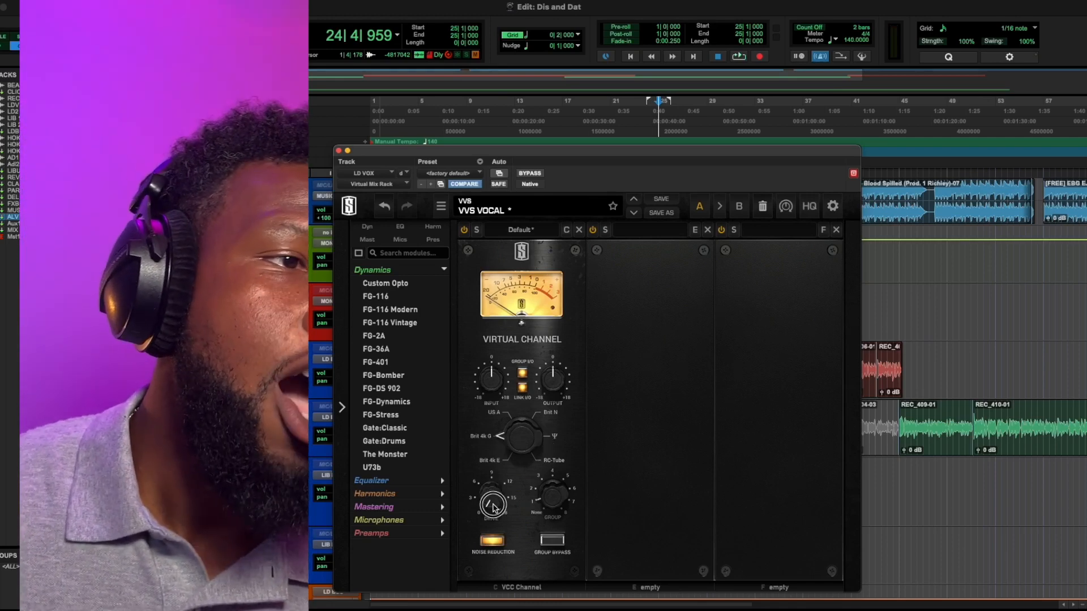
{"action": "left_click", "coordinate": [509, 459]}
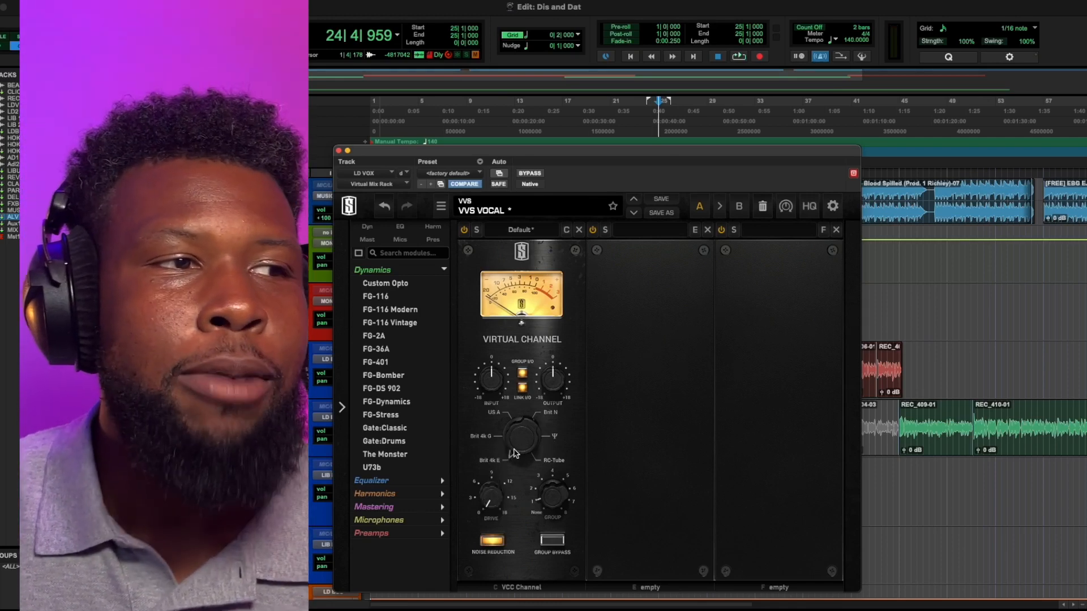
{"action": "left_click", "coordinate": [502, 440]}
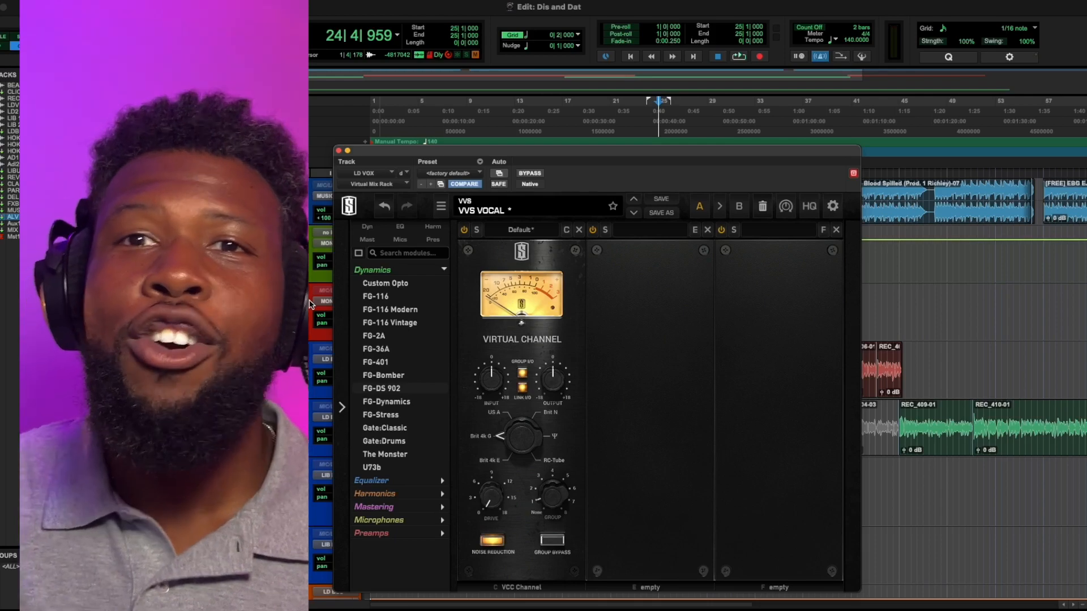
{"action": "left_click", "coordinate": [341, 153]}
Review the Infinity EQ curve used on the LIB 2 track, including its low and high cuts, and close it.
{"action": "scroll", "coordinate": [628, 362], "scroll_direction": "down", "scroll_amount": 3}
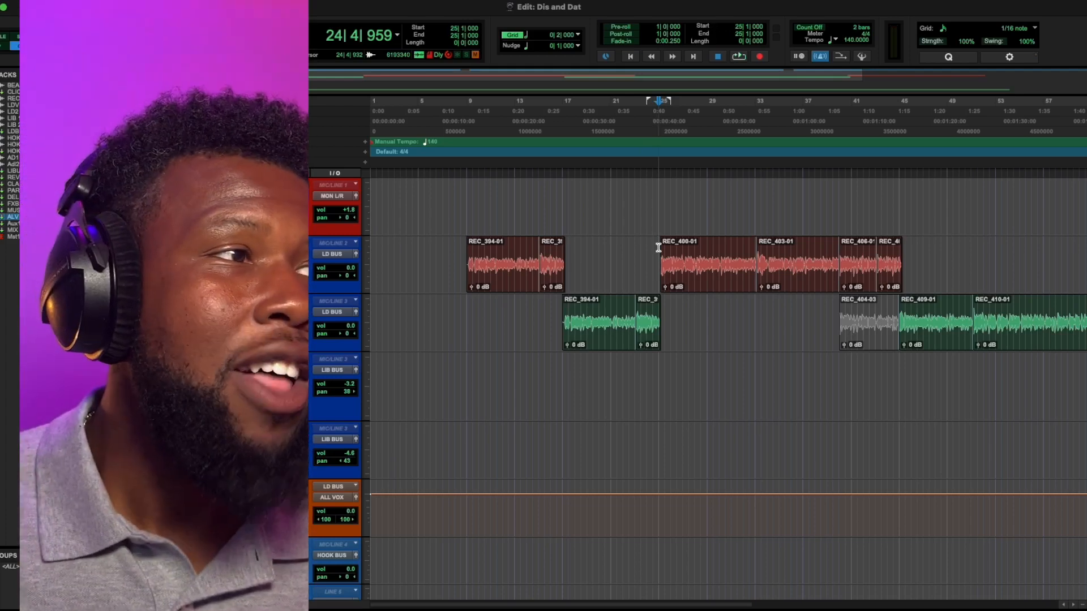
{"action": "scroll", "coordinate": [395, 379], "scroll_direction": "up", "scroll_amount": 3}
{"action": "scroll", "coordinate": [396, 381], "scroll_direction": "down", "scroll_amount": 3}
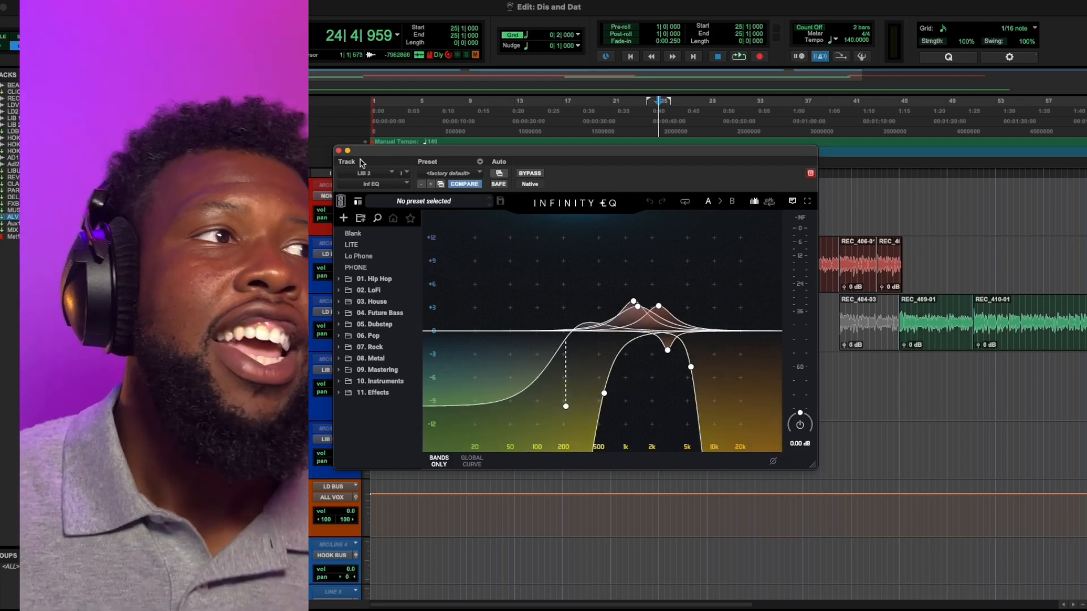
{"action": "left_click", "coordinate": [339, 151]}
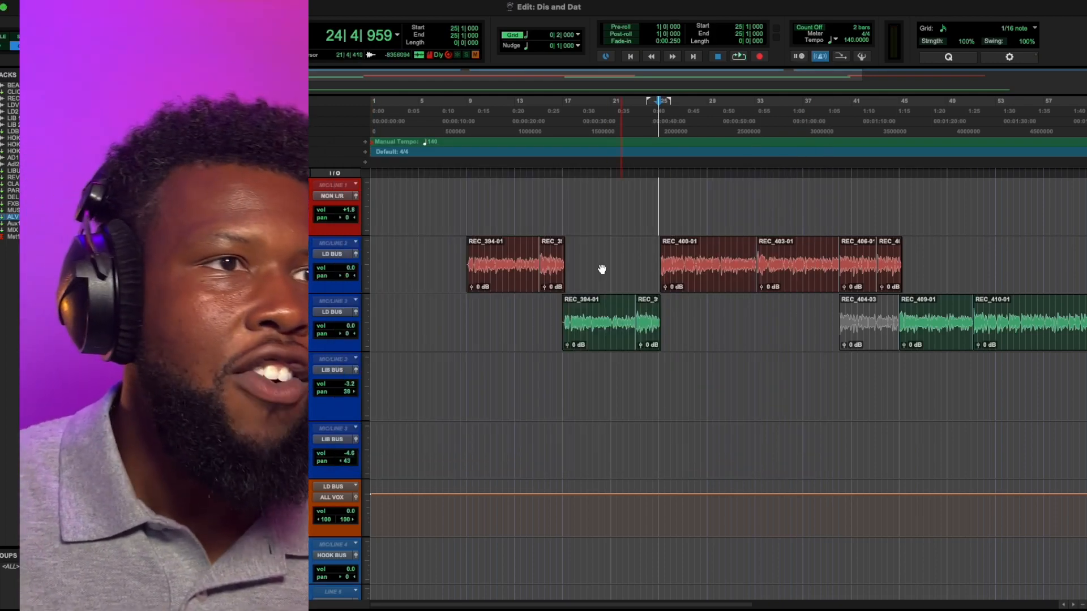
Insert Infinity EQ on the LD VOX track and play the session from bar 23, beat 3.
{"action": "left_click", "coordinate": [641, 241]}
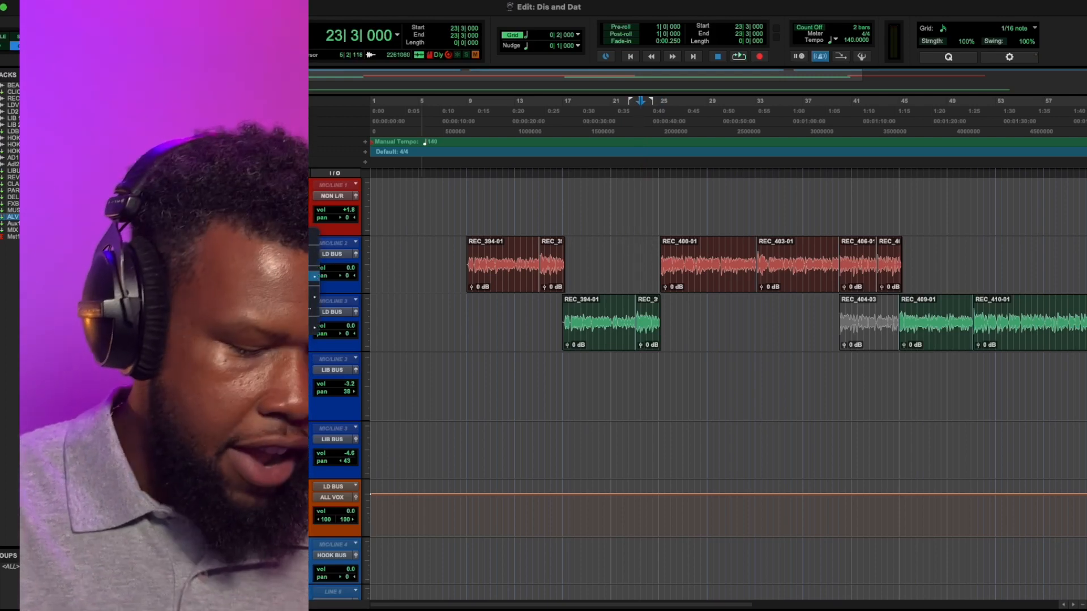
{"action": "left_click", "coordinate": [225, 276]}
{"action": "type", "text": "inf"}
{"action": "key", "text": "Return"}
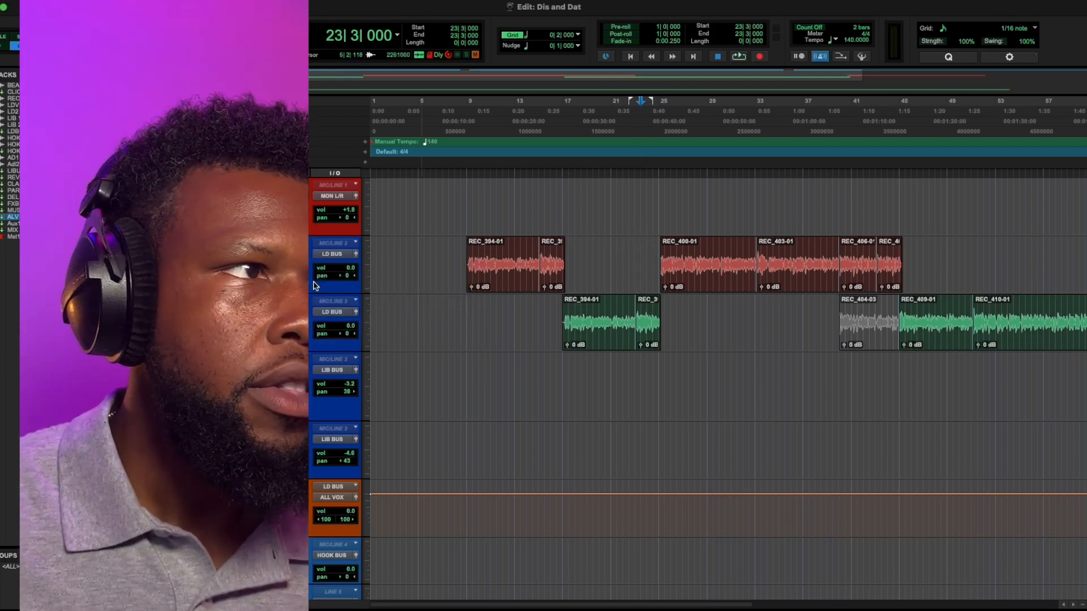
{"action": "key", "text": "space"}
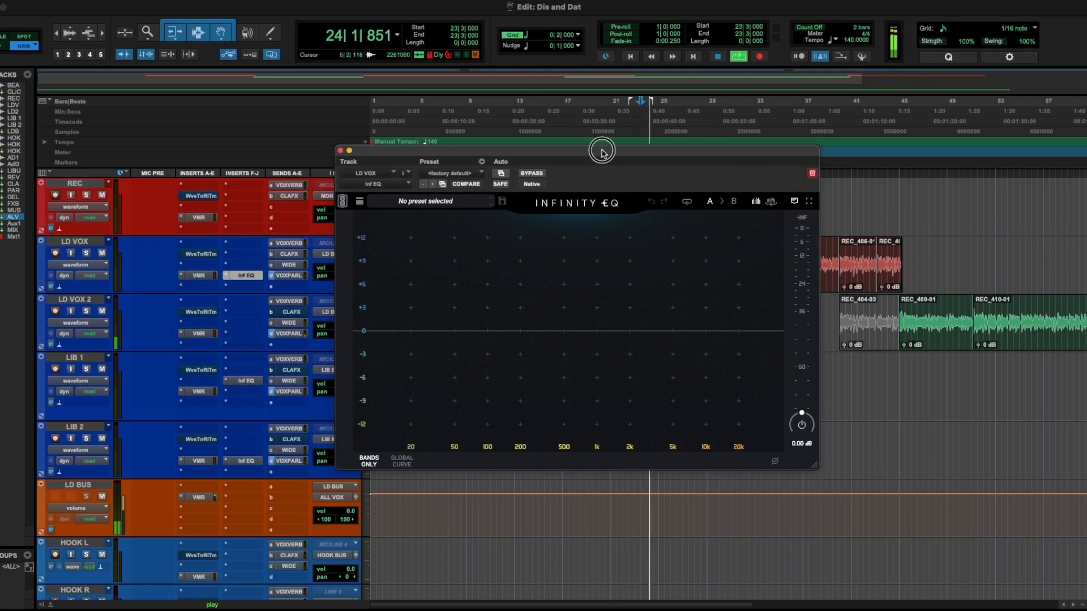
{"action": "mouse_move", "coordinate": [601, 149]}
{"action": "left_mouse_down"}
{"action": "mouse_move", "coordinate": [763, 142]}
{"action": "mouse_move", "coordinate": [720, 154]}
{"action": "left_mouse_up"}
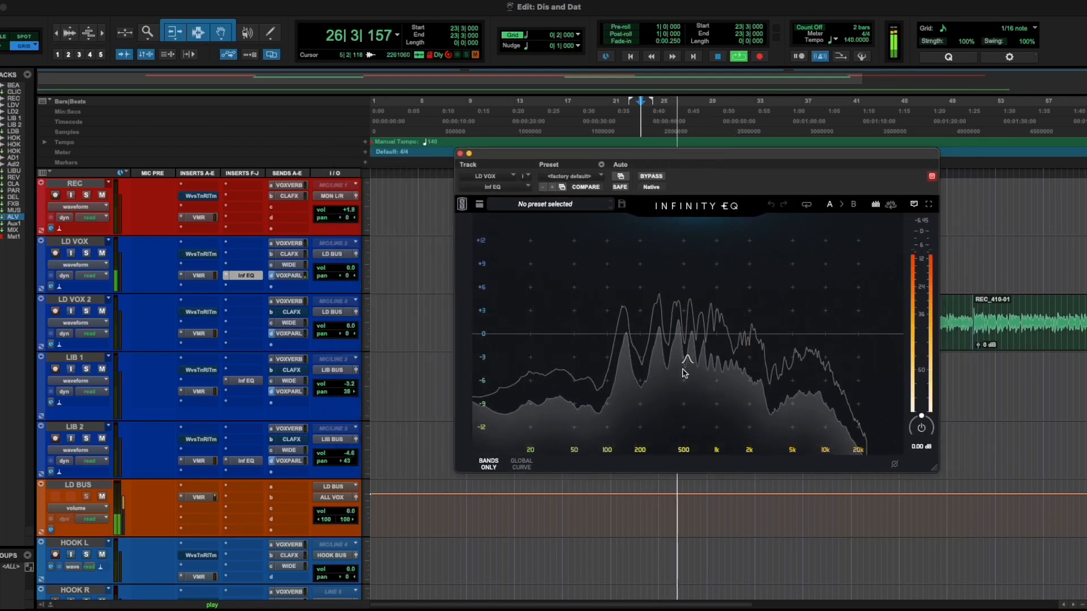
Add a high-pass band at about 92 Hz to the LD VOX Infinity EQ while listening, and stop playback.
{"action": "left_click", "coordinate": [595, 342]}
{"action": "mouse_move", "coordinate": [595, 341]}
{"action": "left_mouse_down"}
{"action": "mouse_move", "coordinate": [575, 346]}
{"action": "mouse_move", "coordinate": [613, 345]}
{"action": "mouse_move", "coordinate": [574, 355]}
{"action": "mouse_move", "coordinate": [604, 355]}
{"action": "left_mouse_up"}
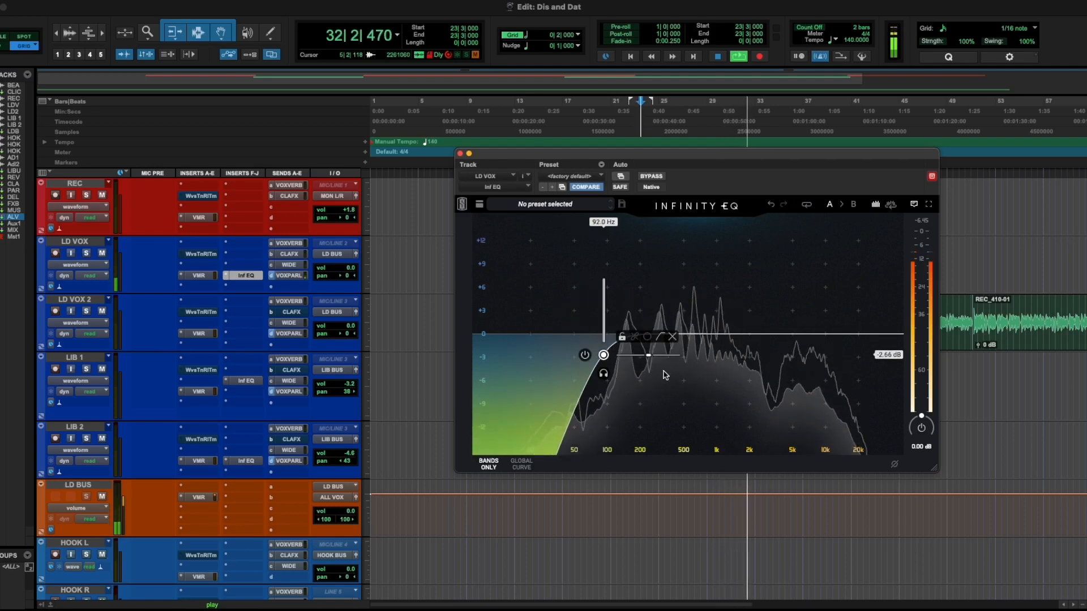
{"action": "key", "text": "space"}
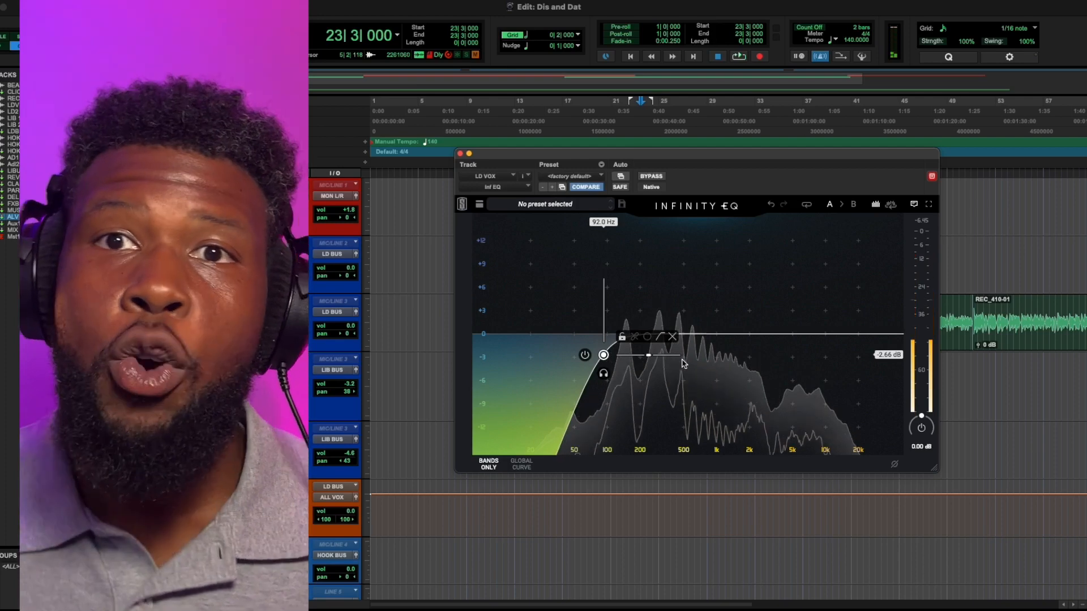
Add five near-flat bell bands across the LD VOX equalizer, from about 184 Hz up to 4.41 kHz.
{"action": "double_click", "coordinate": [738, 334]}
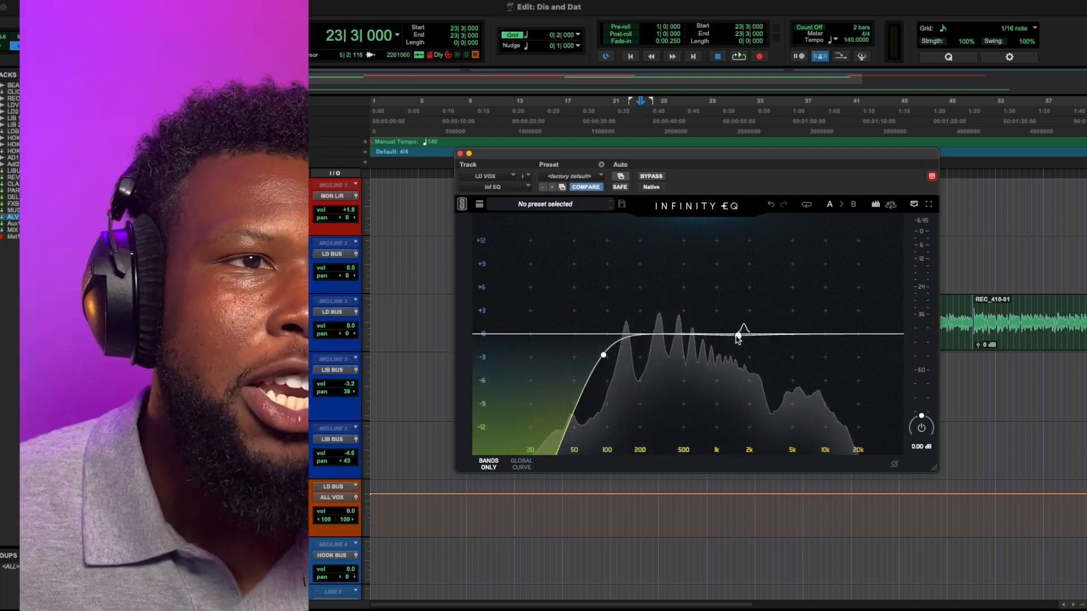
{"action": "double_click", "coordinate": [706, 337]}
{"action": "double_click", "coordinate": [662, 336]}
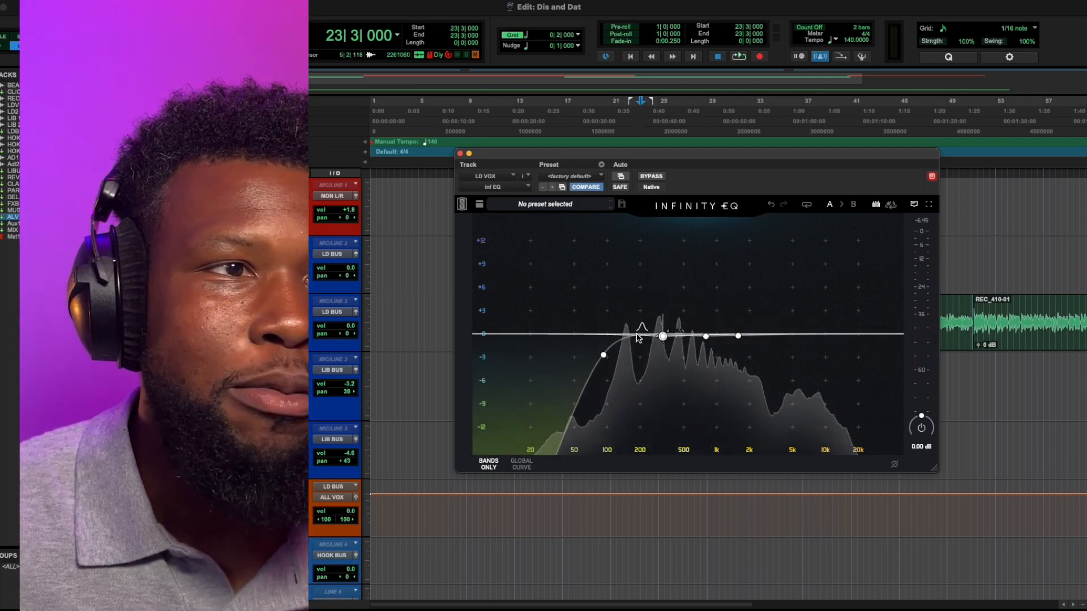
{"action": "double_click", "coordinate": [636, 335]}
{"action": "double_click", "coordinate": [787, 339]}
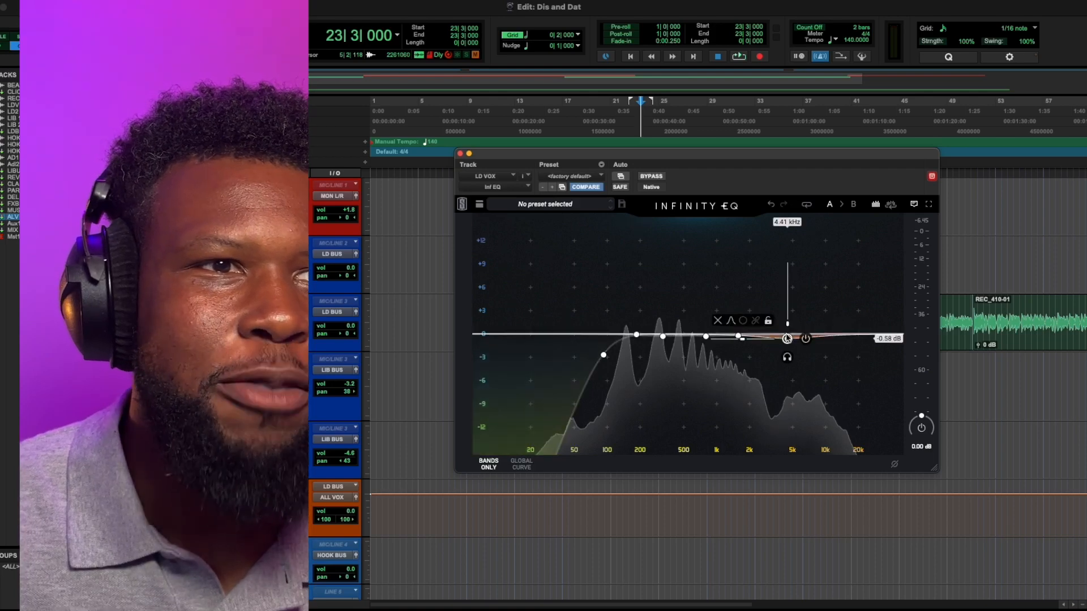
Add a bell cut of about 3.5 dB near 9 kHz and a high-shelf boost of nearly 4 dB near 13 kHz.
{"action": "double_click", "coordinate": [853, 334]}
{"action": "left_click_drag", "start_coordinate": [853, 334], "coordinate": [820, 362]}
{"action": "double_click", "coordinate": [819, 334]}
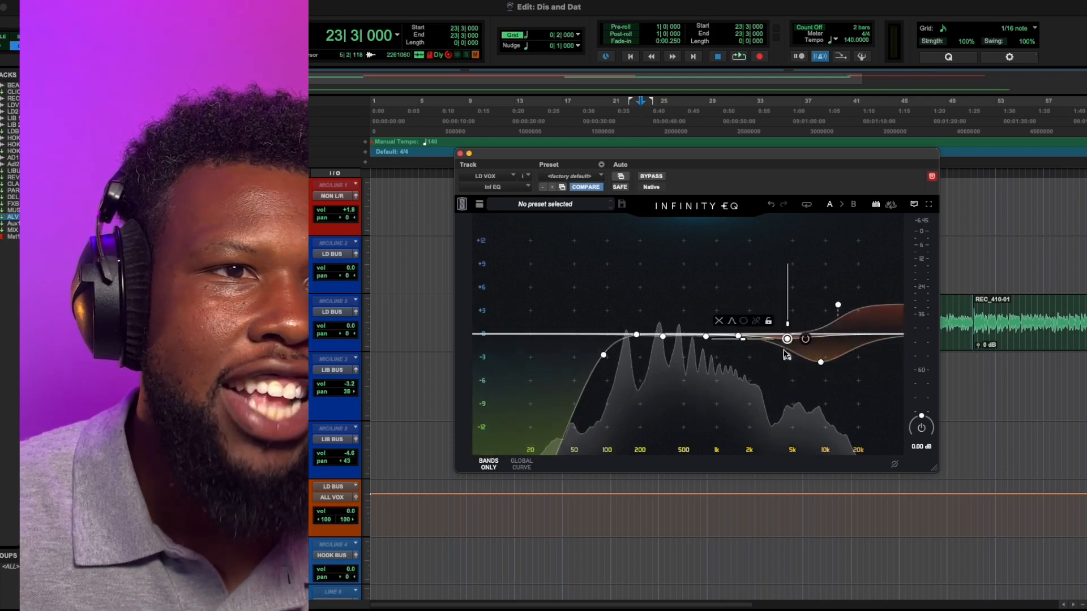
Shape the upper mids with a broad boost near 2.8 kHz and a cut of about 3 dB near 1.3 kHz.
{"action": "double_click", "coordinate": [766, 334]}
{"action": "left_click_drag", "start_coordinate": [766, 334], "coordinate": [681, 356]}
{"action": "double_click", "coordinate": [739, 337]}
Make narrow cuts of about 3 dB near 470 Hz, 300 Hz and 149 Hz with the remaining bell bands.
{"action": "double_click", "coordinate": [707, 339]}
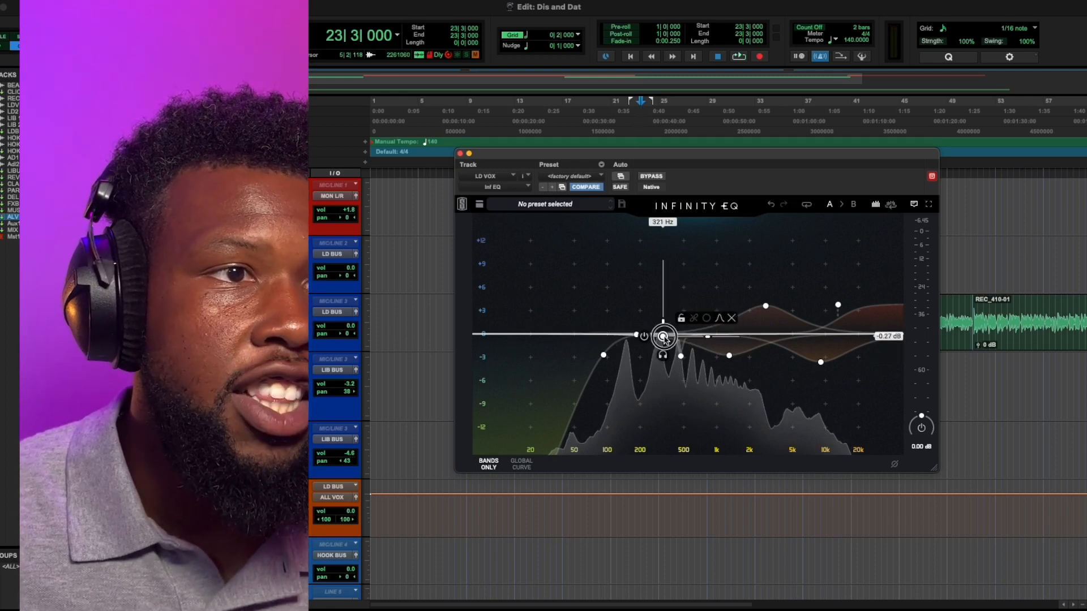
{"action": "left_click_drag", "start_coordinate": [662, 340], "coordinate": [680, 356]}
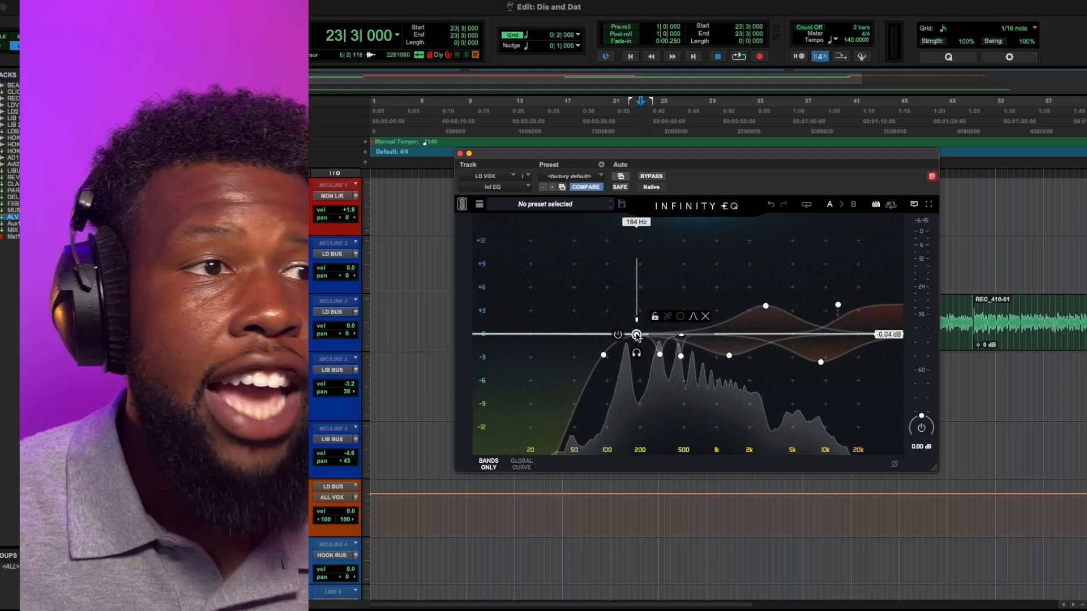
{"action": "left_click_drag", "start_coordinate": [636, 337], "coordinate": [654, 355]}
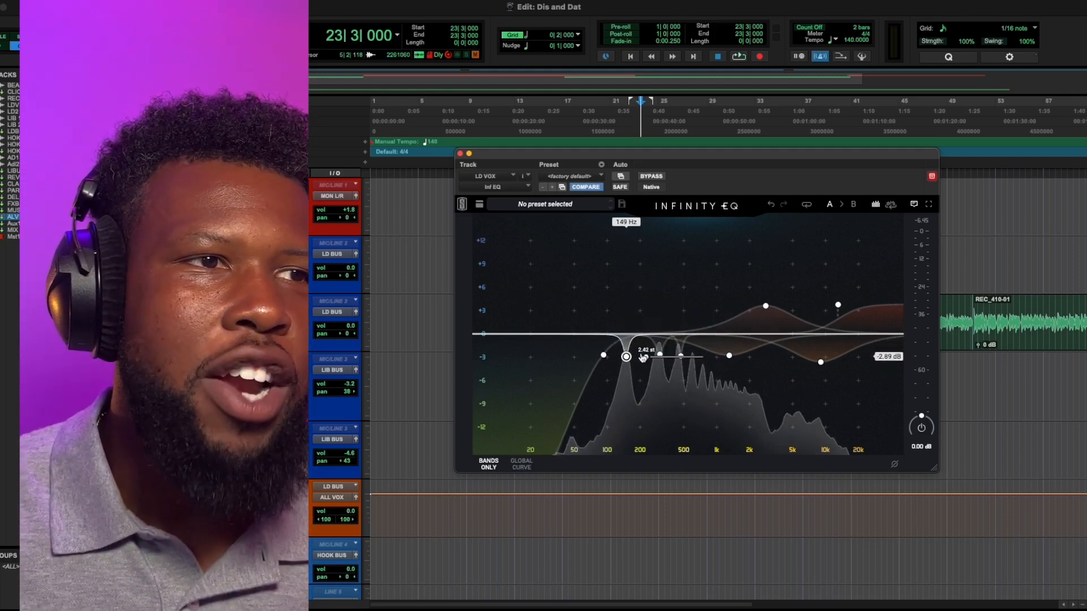
Play back the lead vocal, compare the equalizer bypassed and active, stop playback, and close the plug-in.
{"action": "key", "text": "space"}
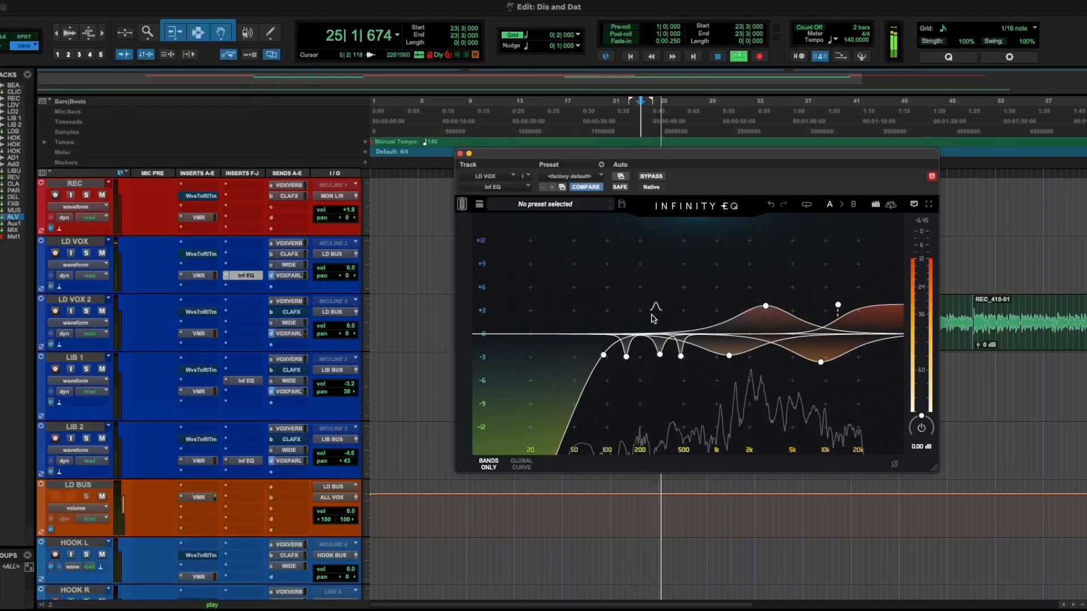
{"action": "left_click", "coordinate": [729, 354]}
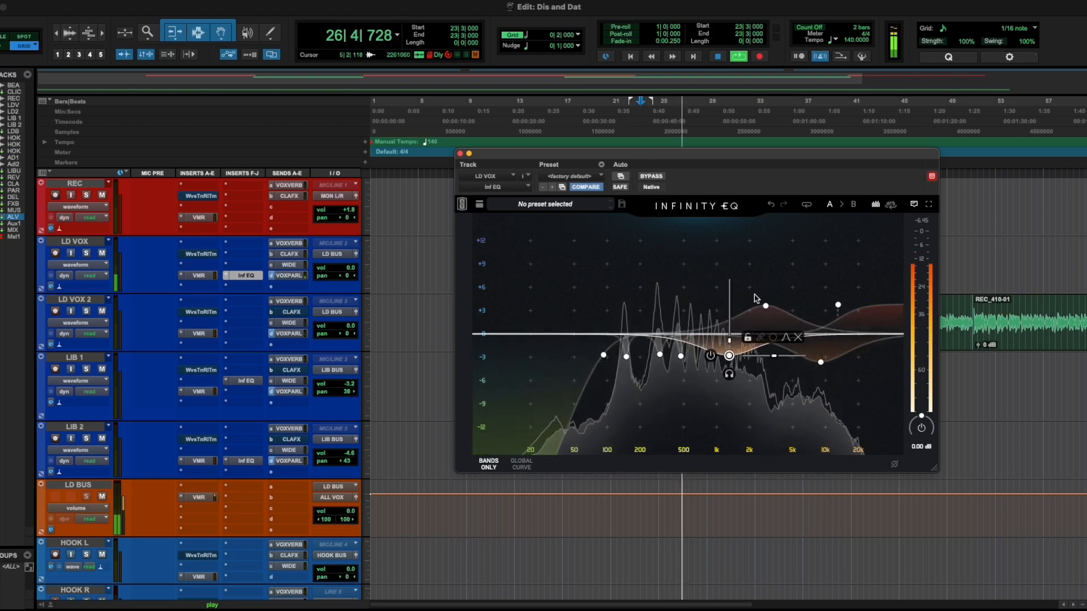
{"action": "left_click", "coordinate": [651, 176]}
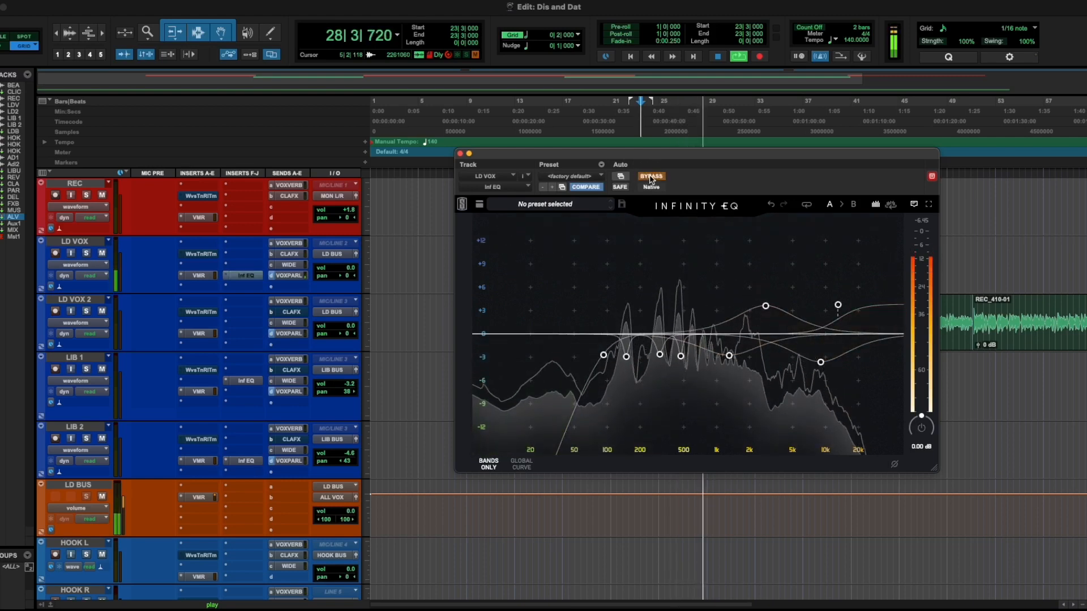
{"action": "left_click", "coordinate": [651, 176]}
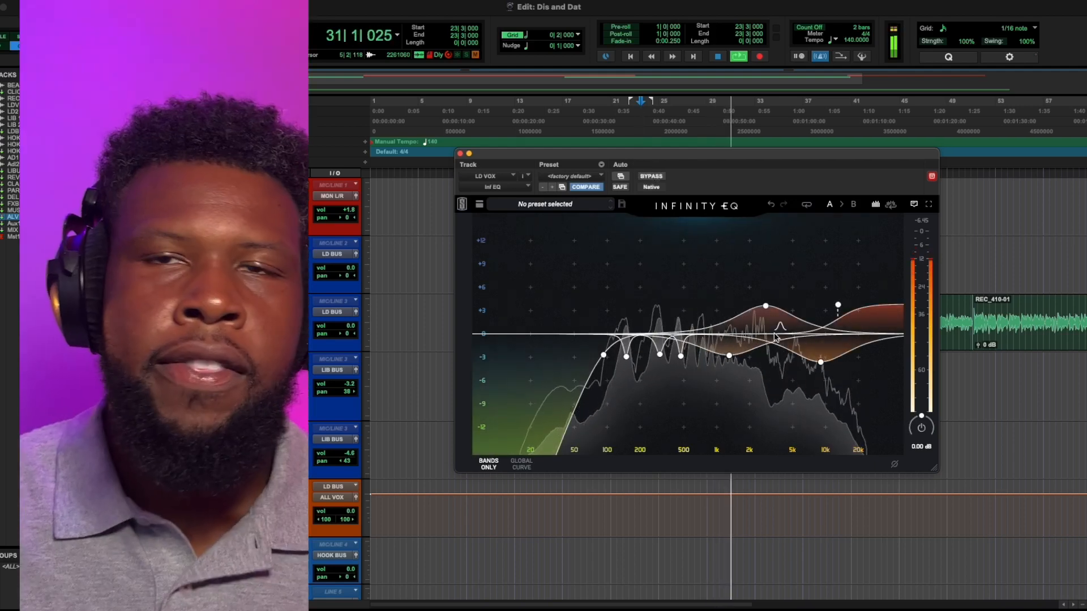
{"action": "key", "text": "space"}
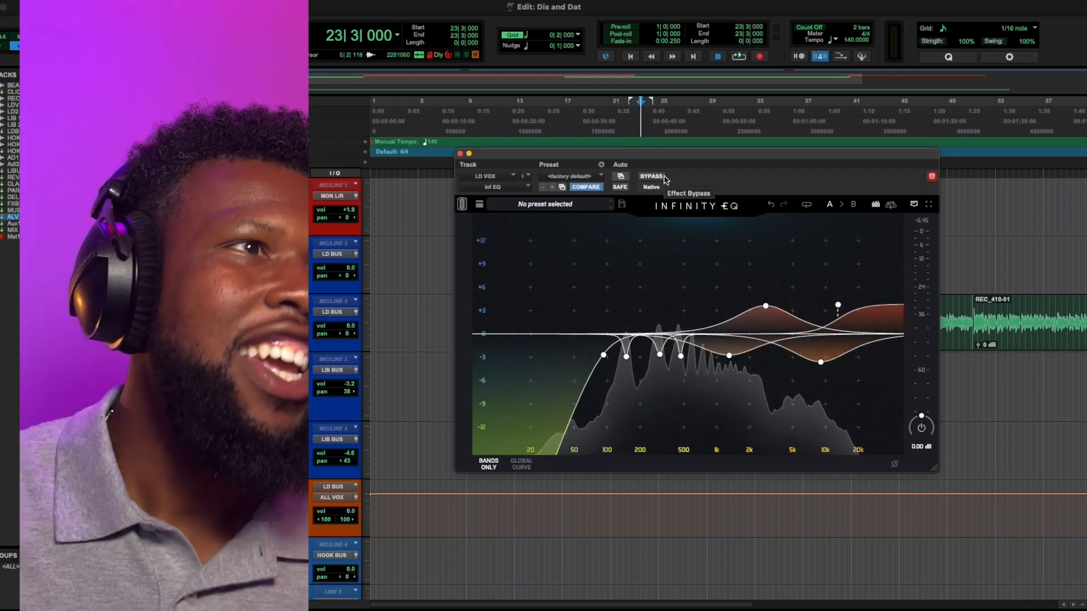
{"action": "left_click", "coordinate": [461, 153]}
Insert Black Box Analog Design HG-2 on the REVERB track, switch its saturation circuit in, and close its window.
{"action": "scroll", "coordinate": [343, 357], "scroll_direction": "down", "scroll_amount": 15}
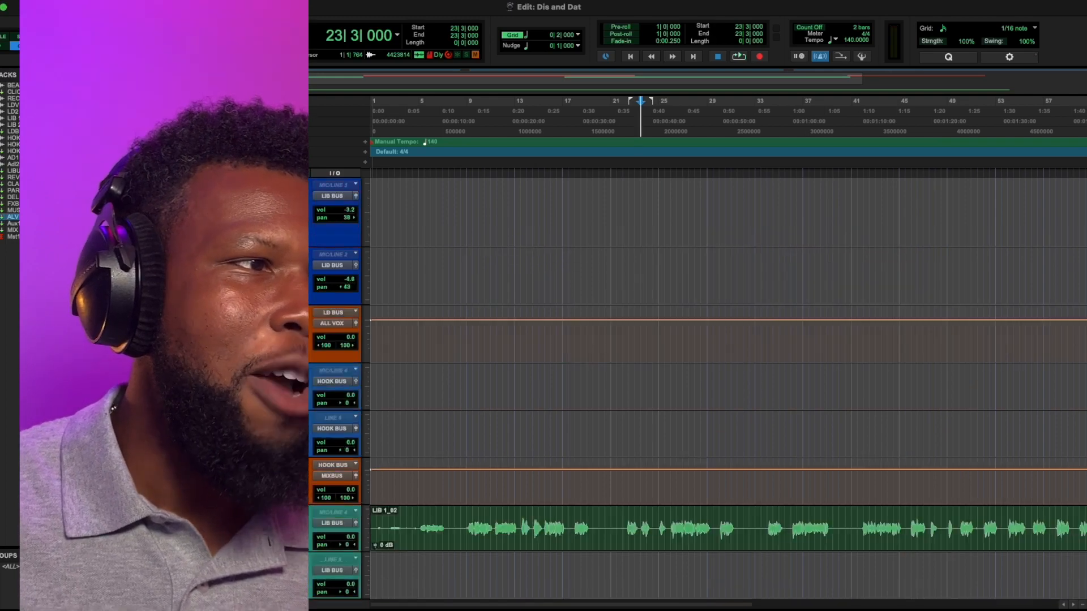
{"action": "scroll", "coordinate": [725, 385], "scroll_direction": "up", "scroll_amount": 8}
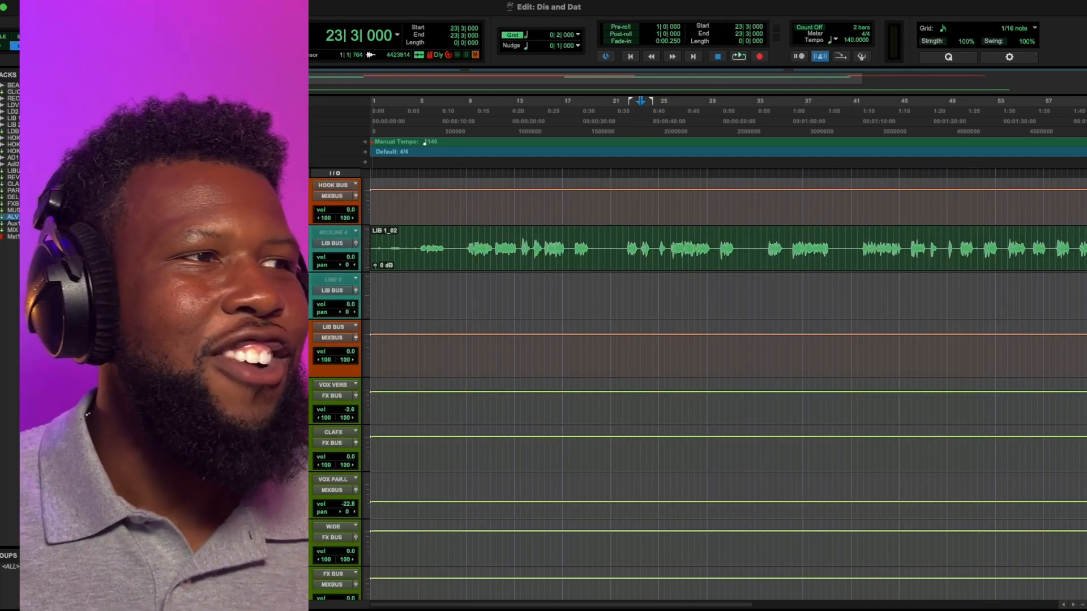
{"action": "left_click", "coordinate": [229, 400]}
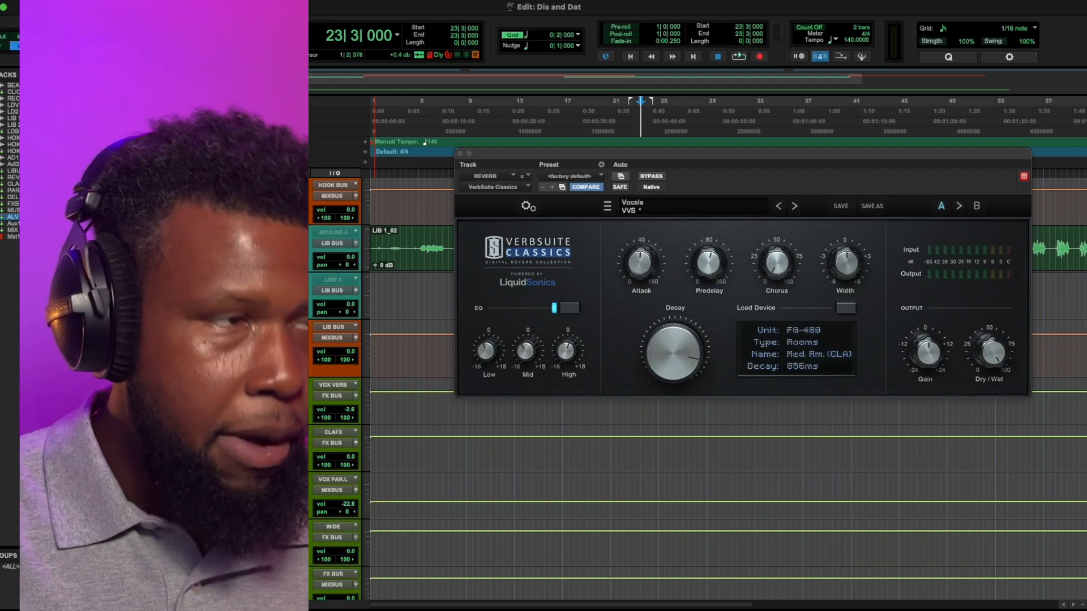
{"action": "type", "text": "s"}
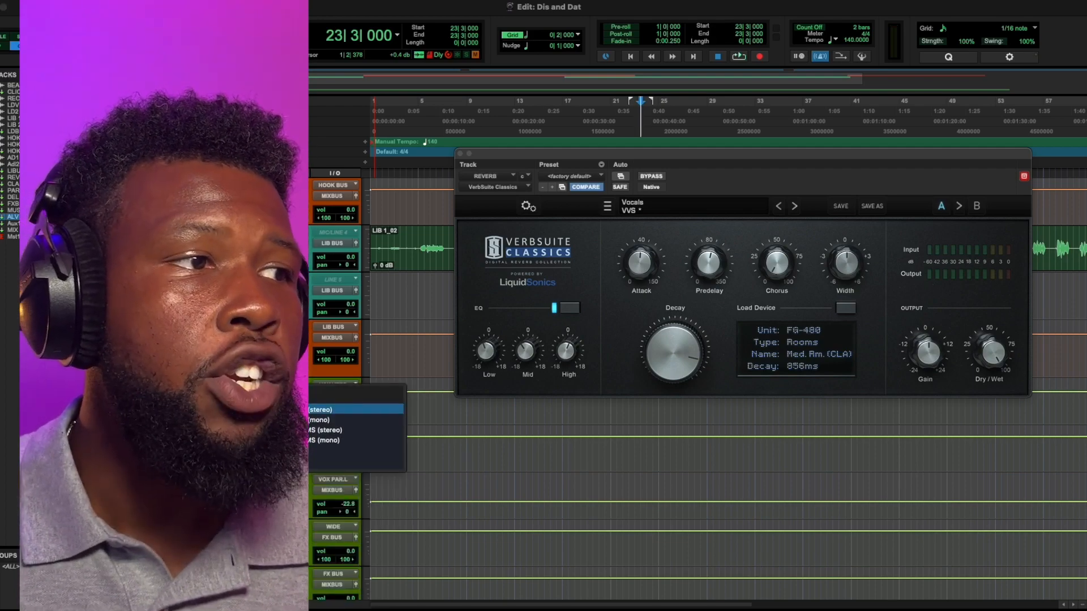
{"action": "key", "text": "Return"}
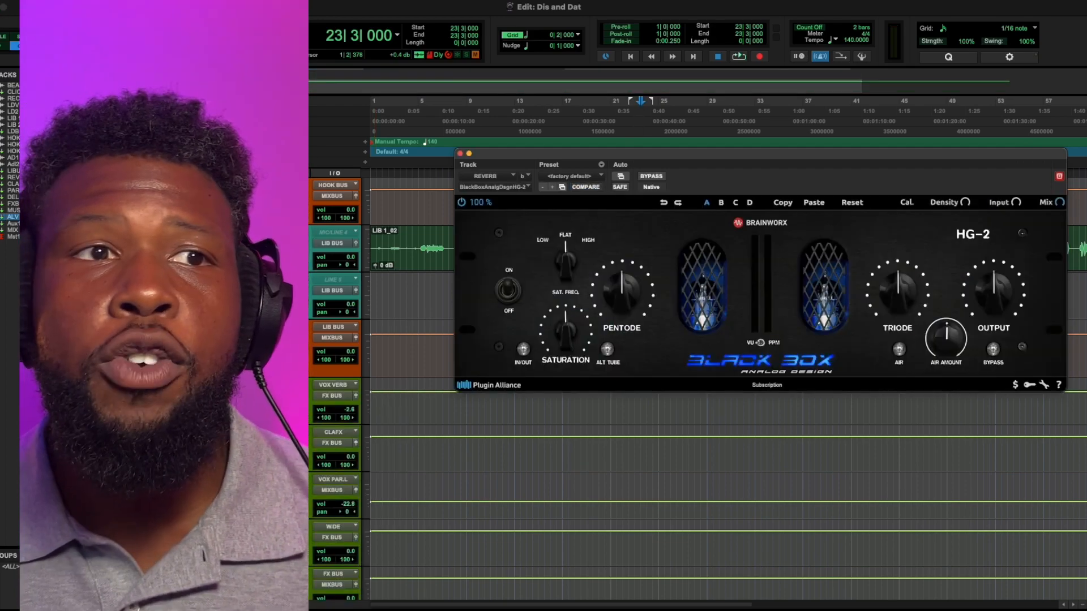
{"action": "left_click", "coordinate": [523, 349]}
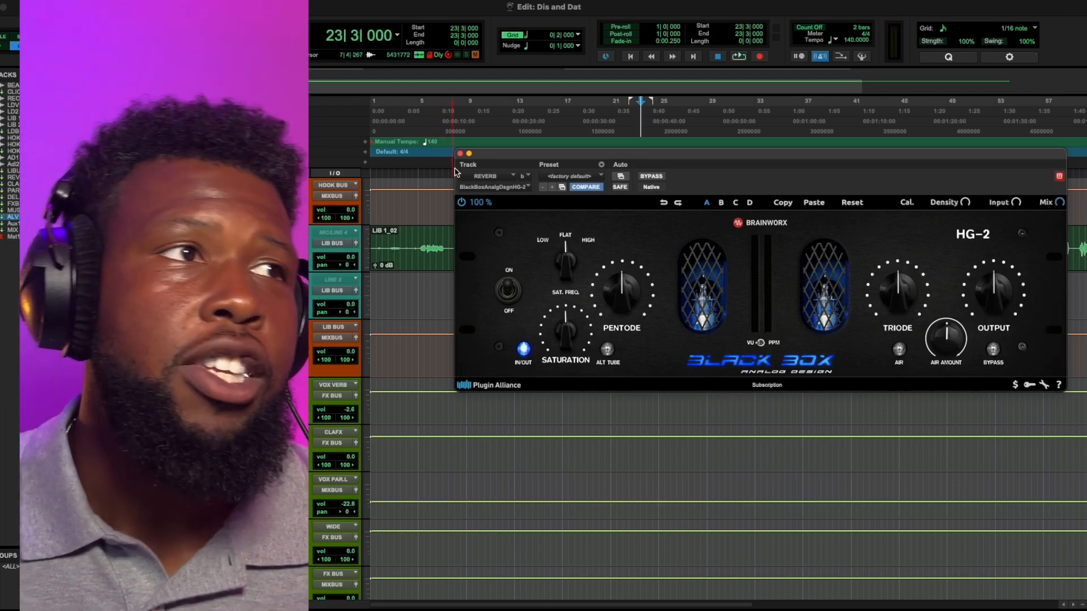
{"action": "left_click", "coordinate": [461, 154]}
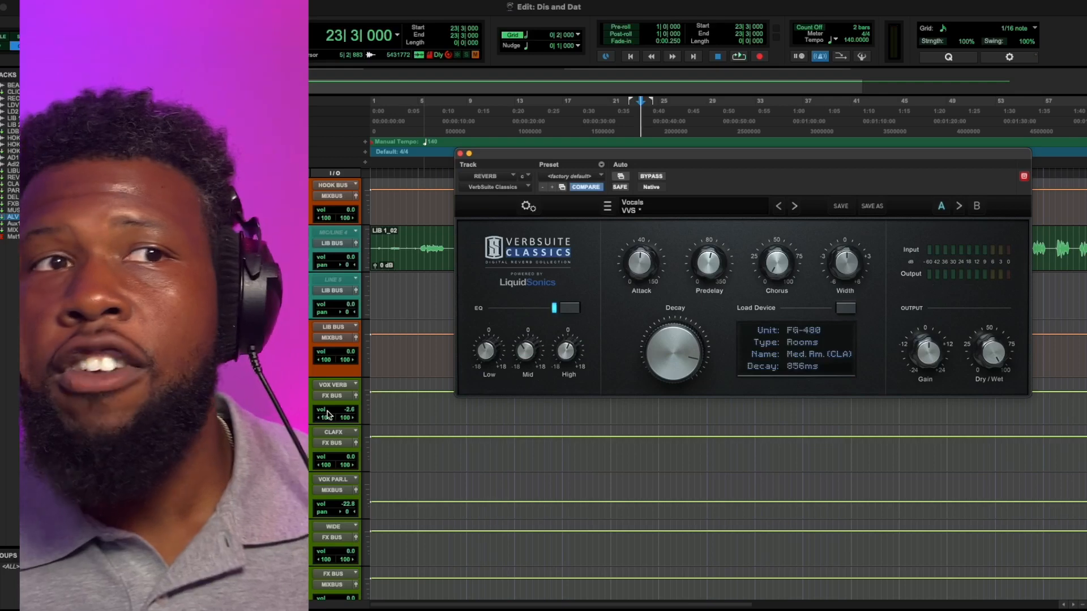
Start playback and reset the REVERB track's volume to 0.0 dB.
{"action": "left_click", "coordinate": [327, 415]}
{"action": "key", "text": "space"}
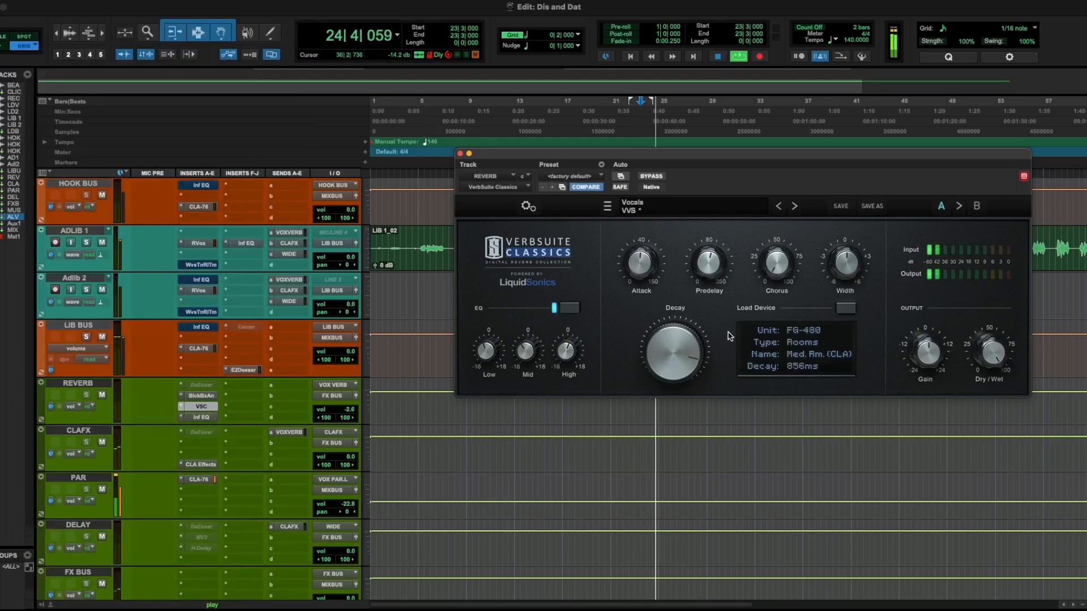
{"action": "mouse_move", "coordinate": [676, 348]}
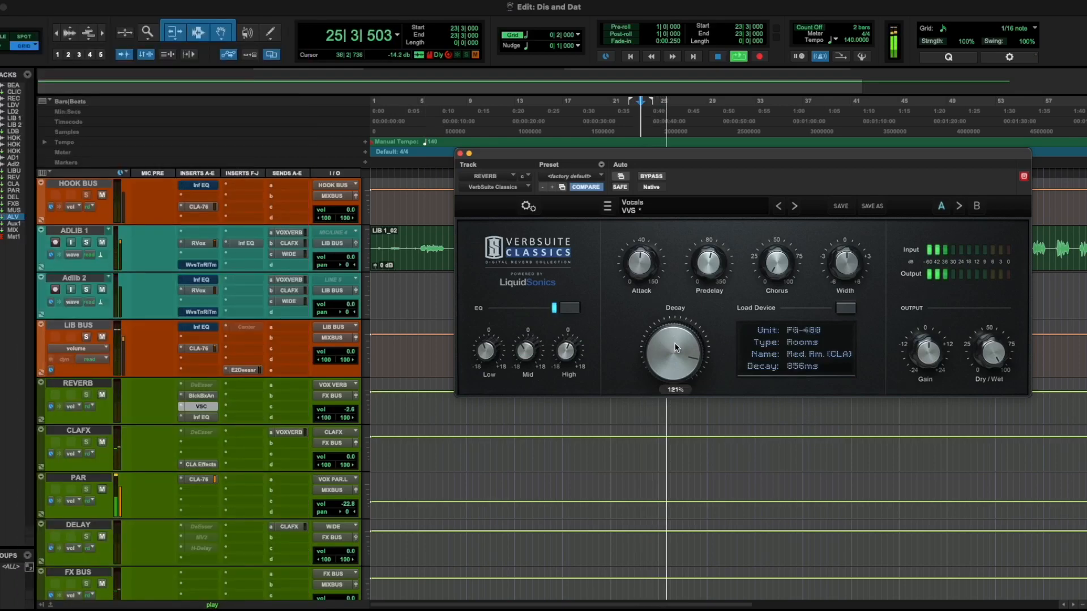
{"action": "left_click", "coordinate": [348, 410], "text": "alt"}
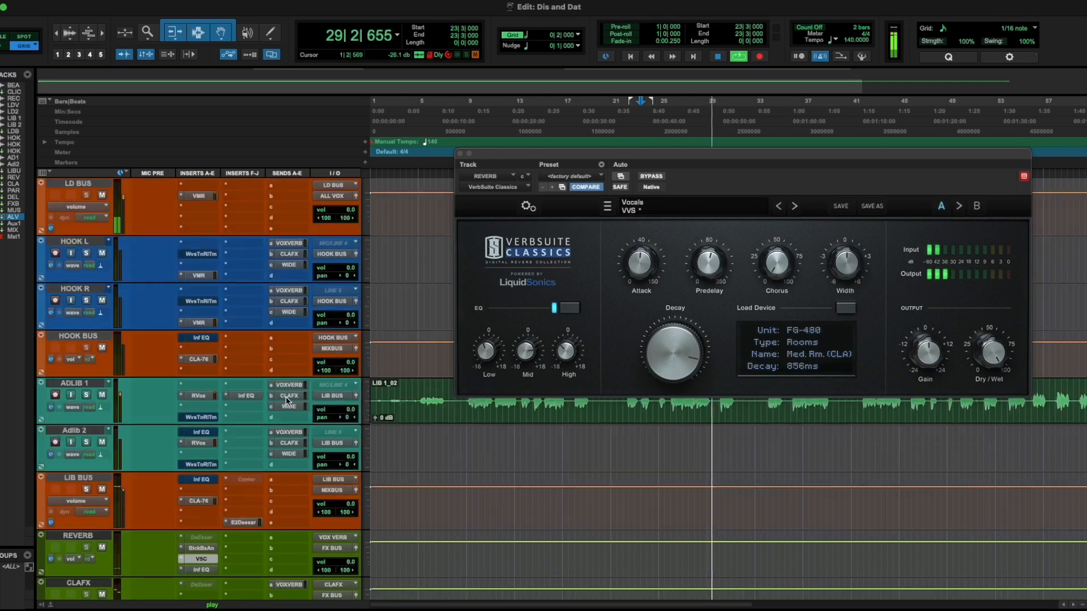
Open the VOXVERB send on the LD VOX track and raise its level to about -18.2 dB.
{"action": "scroll", "coordinate": [288, 401], "scroll_direction": "up", "scroll_amount": 10}
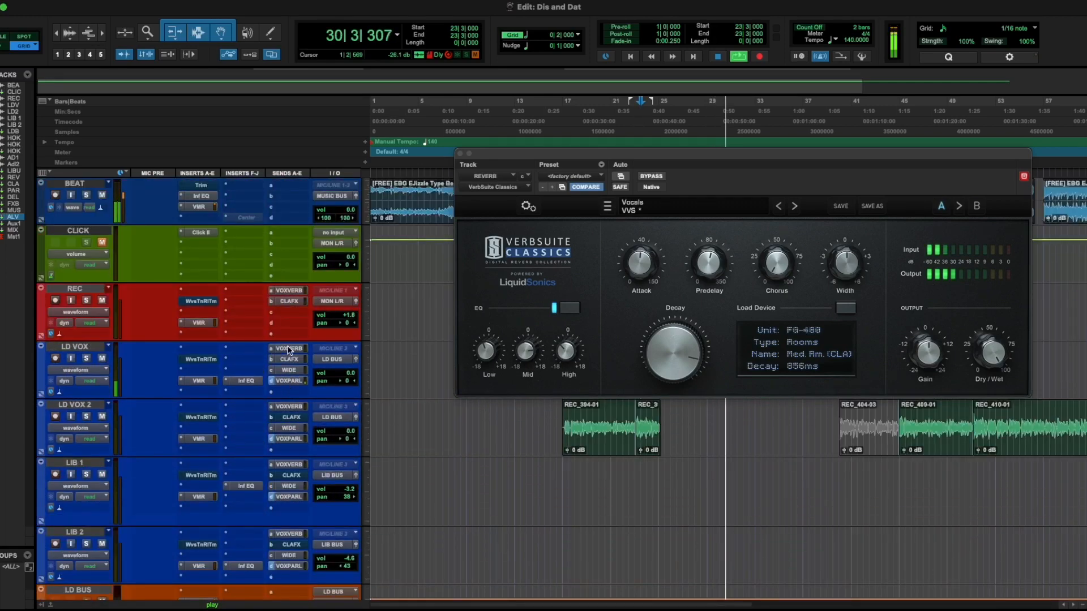
{"action": "left_click", "coordinate": [286, 348]}
{"action": "left_click_drag", "start_coordinate": [2, 215], "coordinate": [3, 179]}
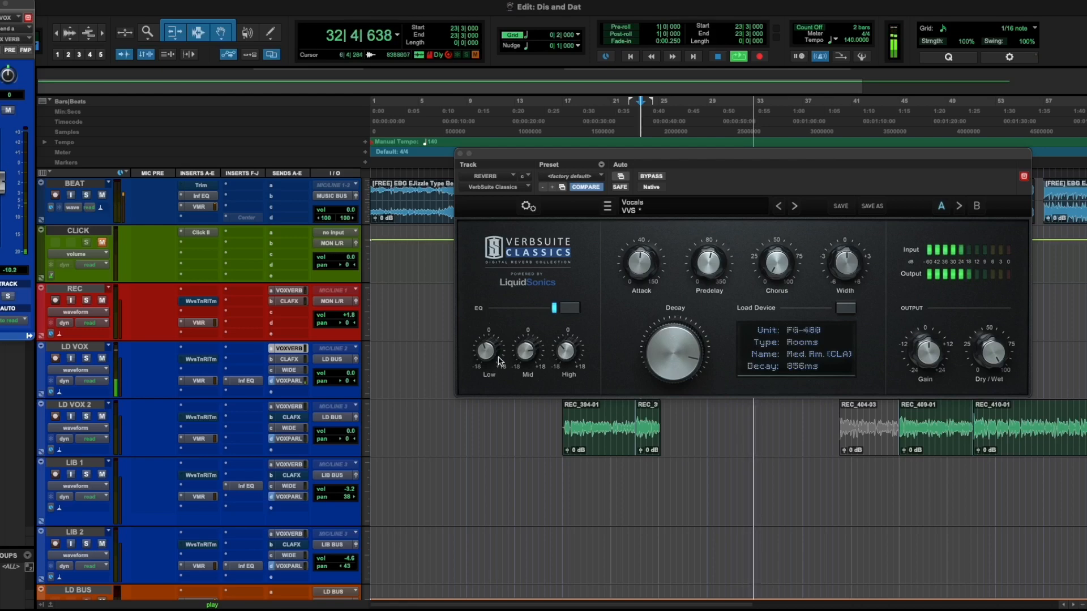
Set the VerbSuite Classics decay to 130%, shorten the predelay, and increase the chorus amount.
{"action": "left_click_drag", "start_coordinate": [660, 327], "coordinate": [663, 317]}
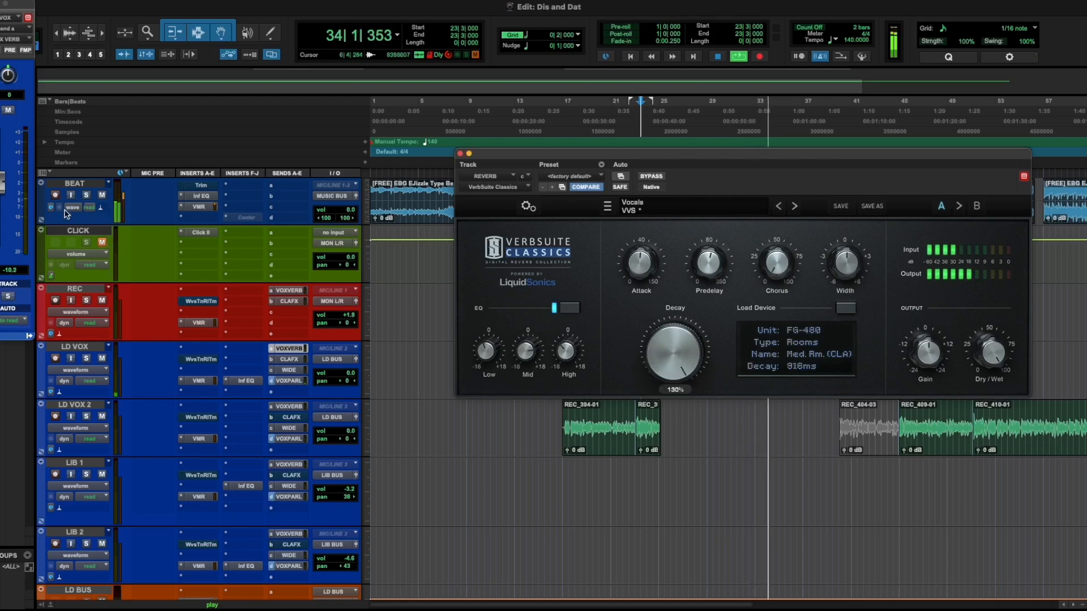
{"action": "mouse_move", "coordinate": [712, 281]}
{"action": "left_click_drag", "start_coordinate": [711, 281], "coordinate": [711, 302]}
{"action": "left_click_drag", "start_coordinate": [774, 272], "coordinate": [765, 164]}
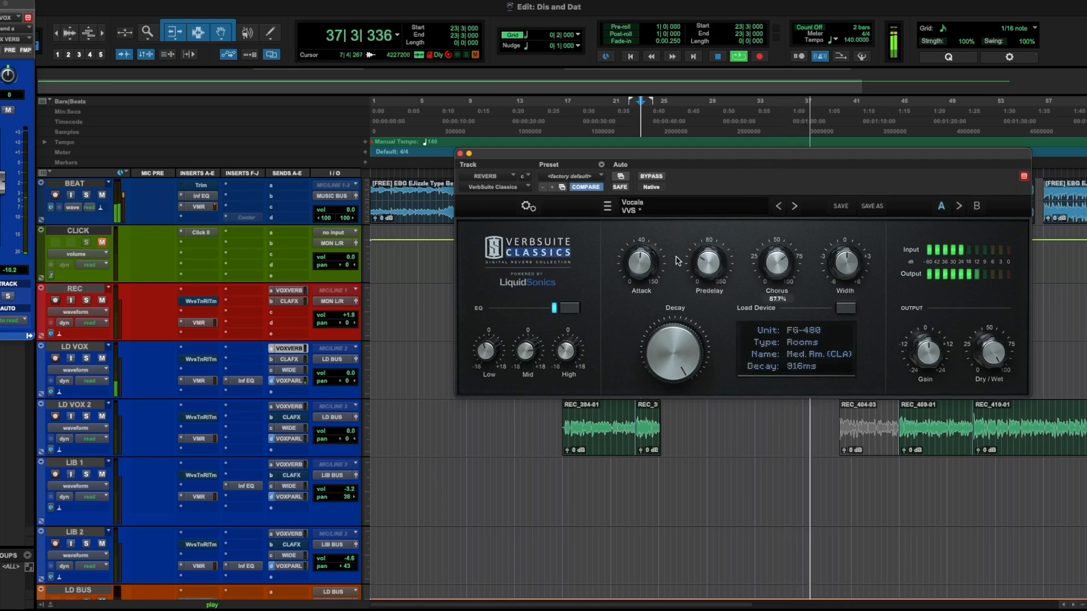
Lower the LD VOX reverb send to about -21.8 dB while listening, and stop playback.
{"action": "mouse_move", "coordinate": [525, 352]}
{"action": "left_mouse_down"}
{"action": "mouse_move", "coordinate": [524, 368]}
{"action": "mouse_move", "coordinate": [513, 355]}
{"action": "left_mouse_up"}
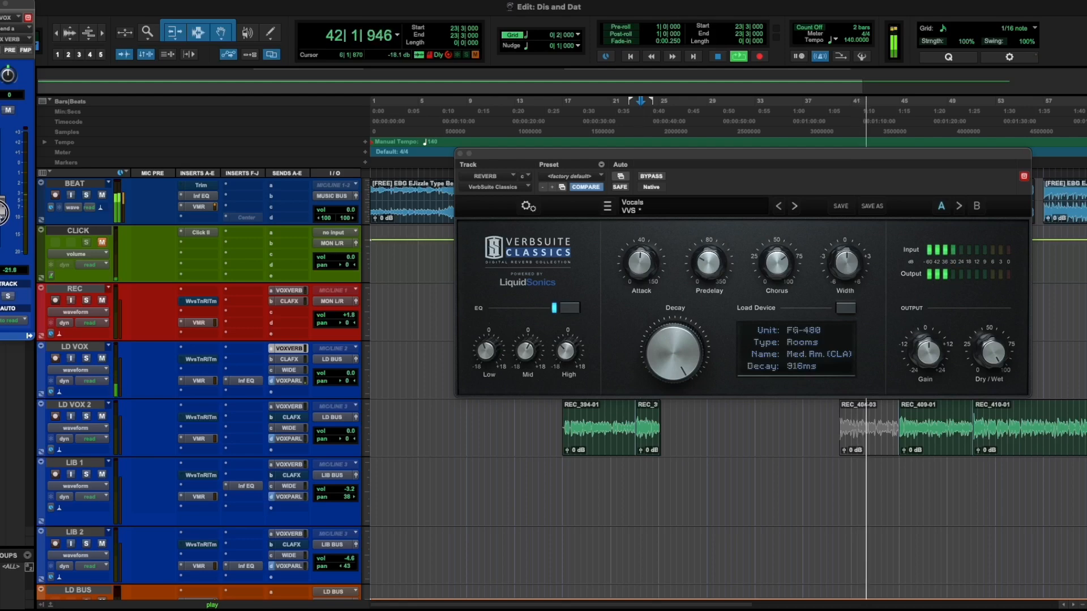
{"action": "key", "text": "space"}
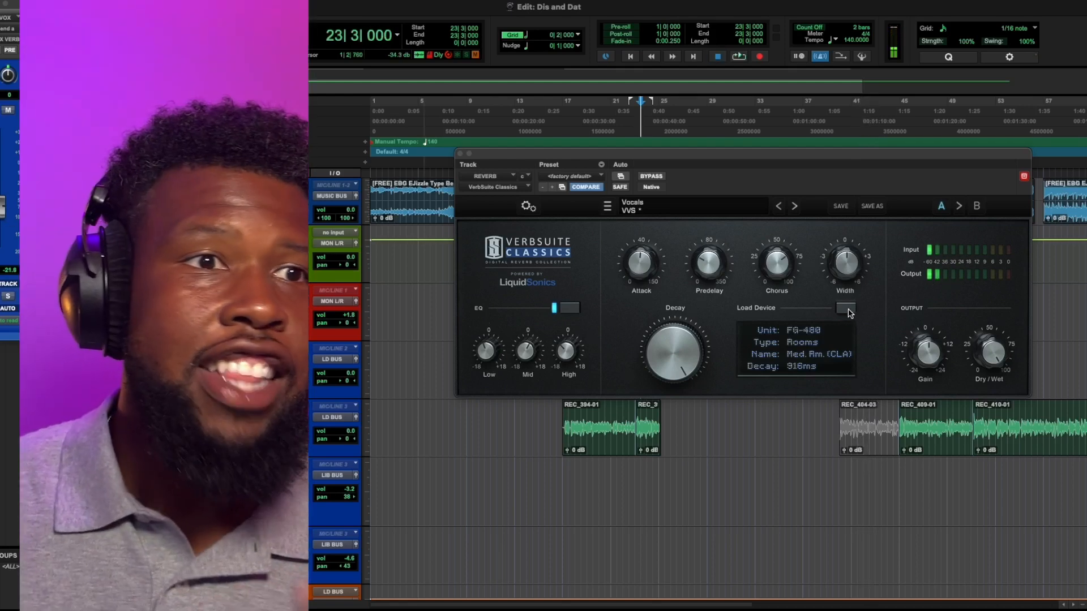
Look through the loadable reverb units, including FG-6000 and the FG-480 categories, keep the current device, and close VerbSuite Classics.
{"action": "left_click", "coordinate": [849, 311]}
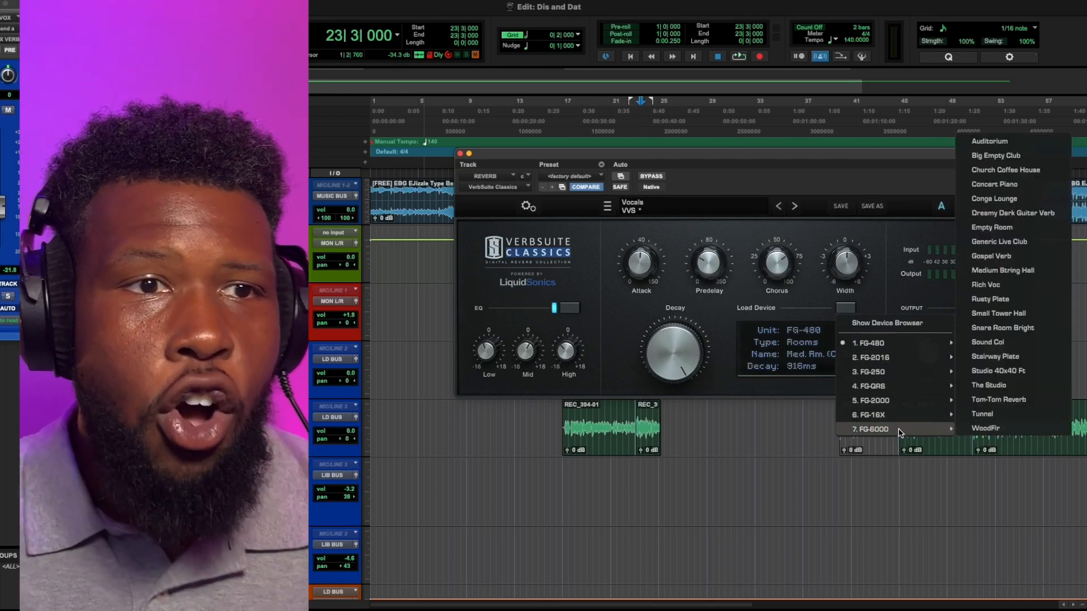
{"action": "mouse_move", "coordinate": [900, 346]}
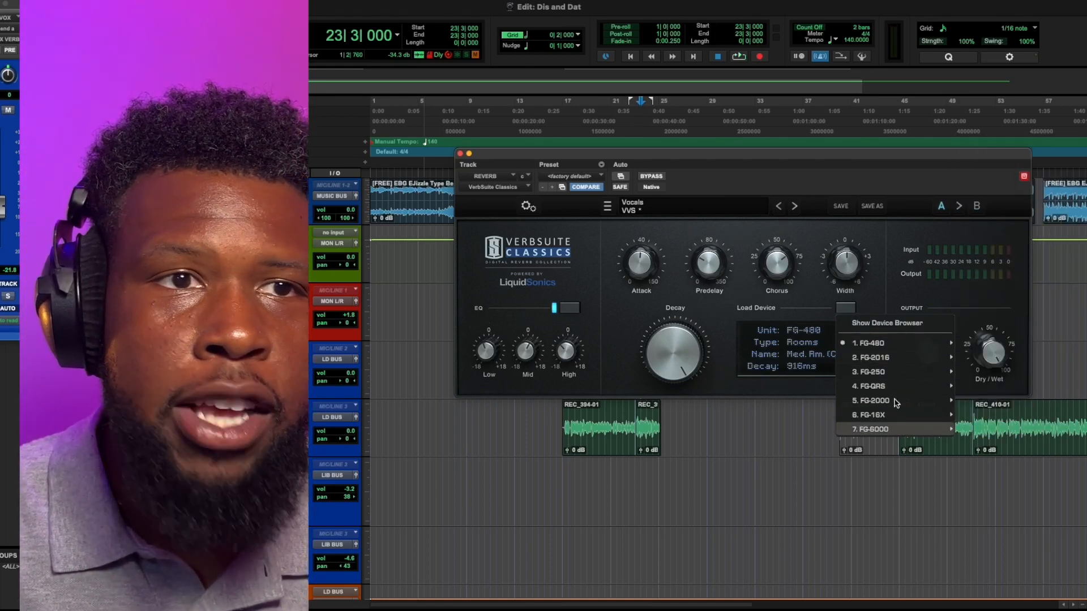
{"action": "mouse_move", "coordinate": [989, 270]}
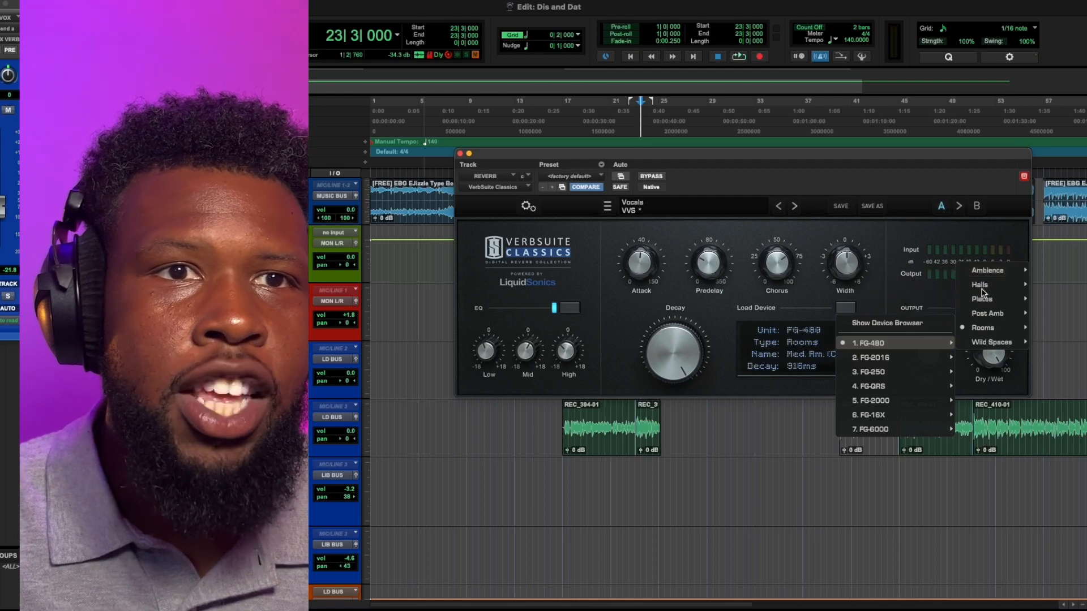
{"action": "left_click", "coordinate": [856, 231]}
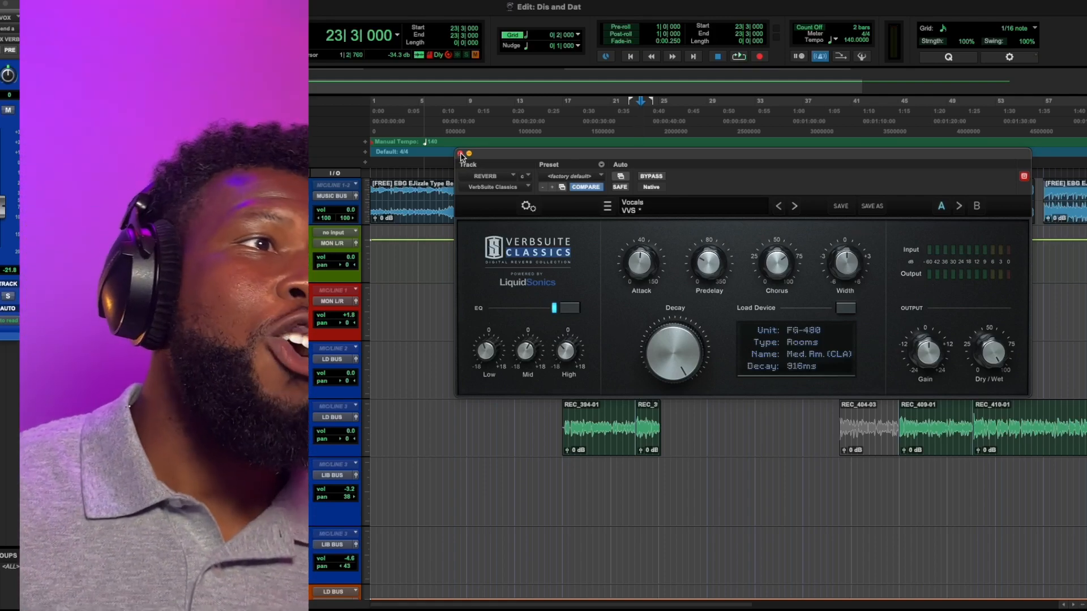
{"action": "left_click", "coordinate": [461, 154]}
Open Virtual Mix Rack on LD BUS and play the vocals to compare the FG-116 Vintage compressor bypassed and active.
{"action": "scroll", "coordinate": [725, 339], "scroll_direction": "down", "scroll_amount": 3}
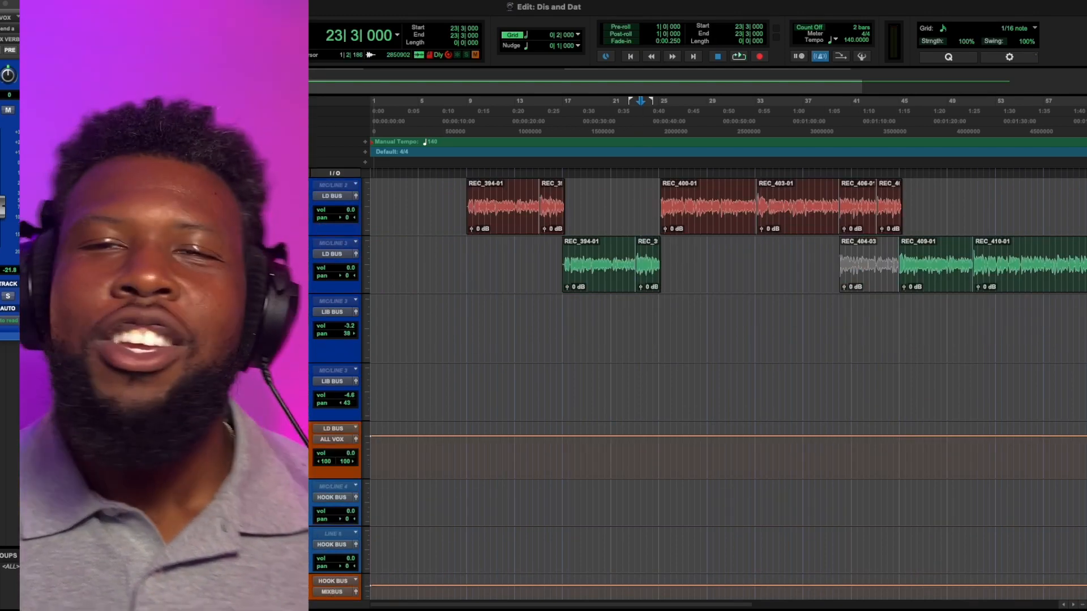
{"action": "left_click", "coordinate": [283, 439]}
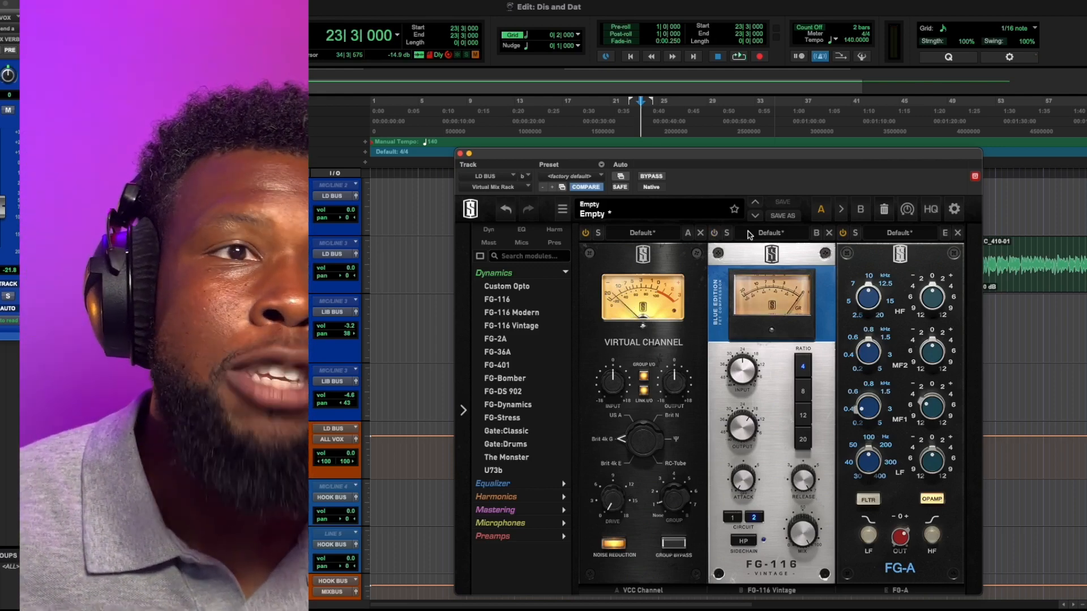
{"action": "key", "text": "space"}
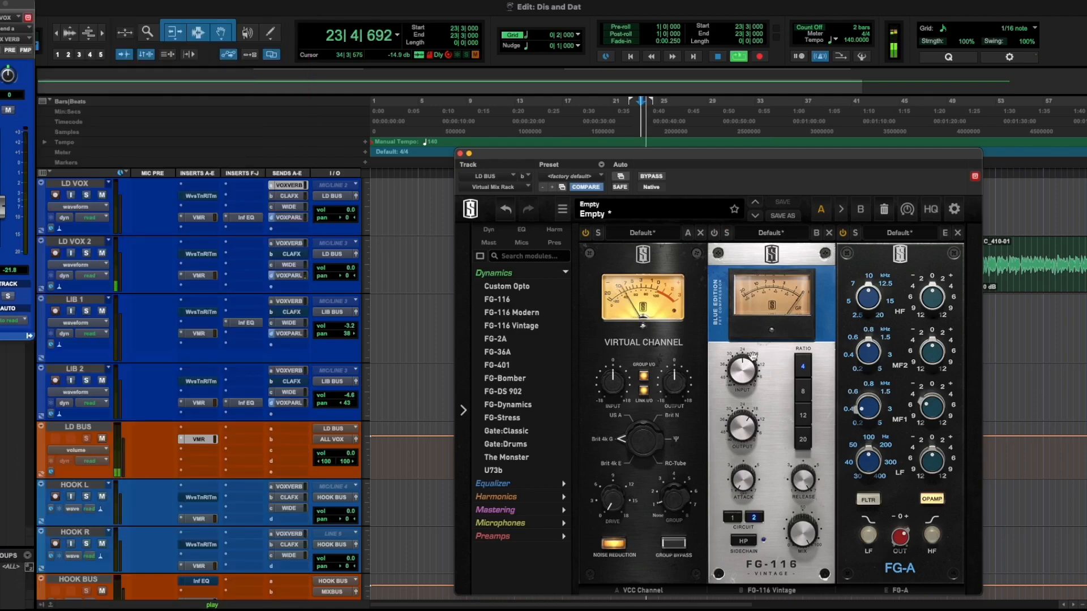
{"action": "left_click", "coordinate": [714, 233]}
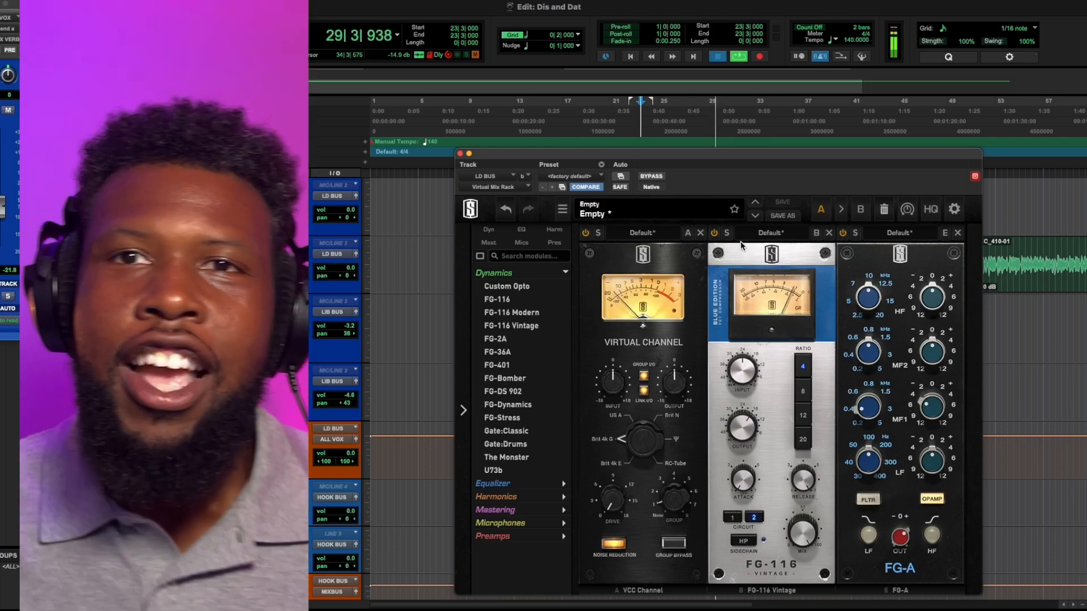
{"action": "key", "text": "space"}
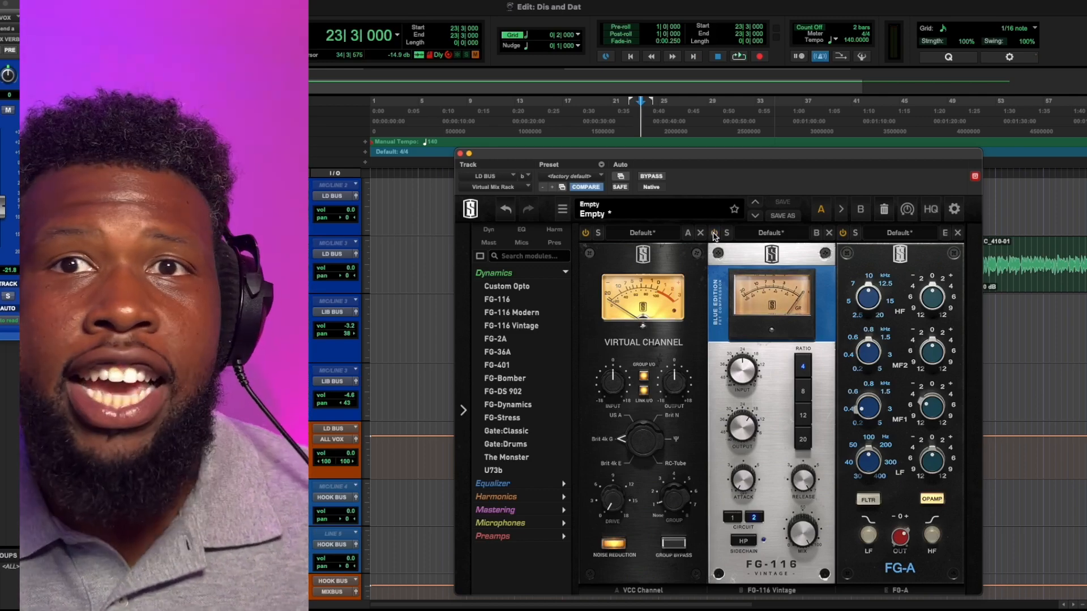
Switch the FG-116 Vintage compressor on during another playback of LD BUS, stop, and close the rack.
{"action": "key", "text": "space"}
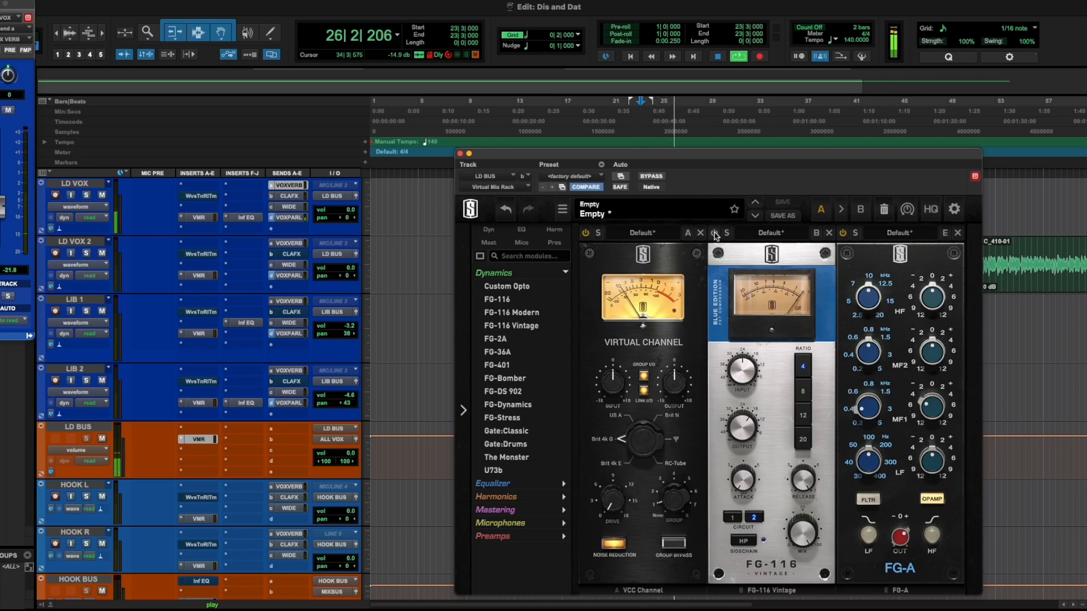
{"action": "left_click", "coordinate": [715, 233]}
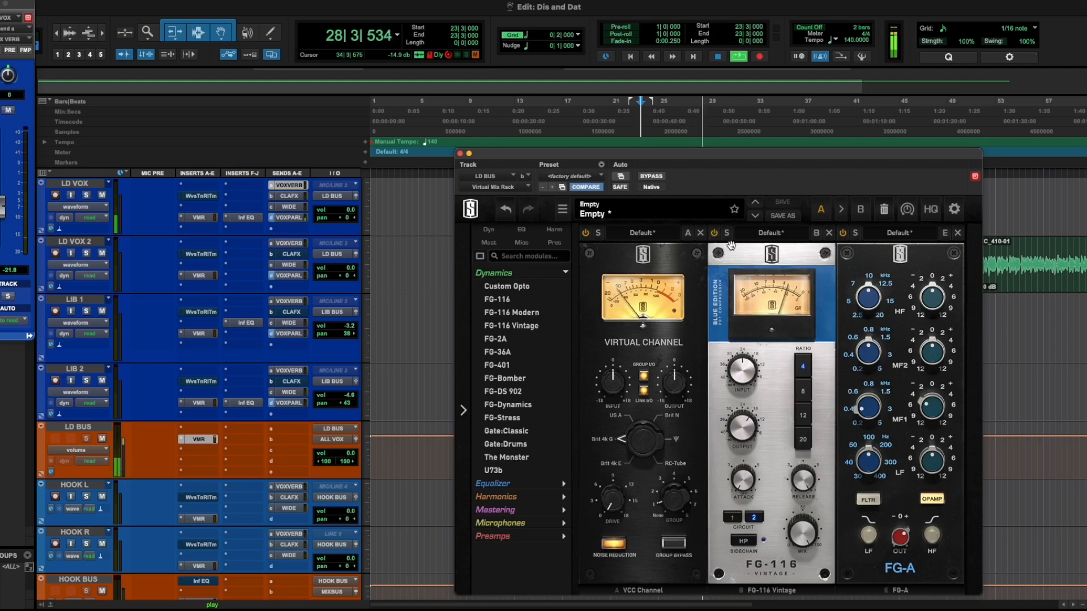
{"action": "key", "text": "space"}
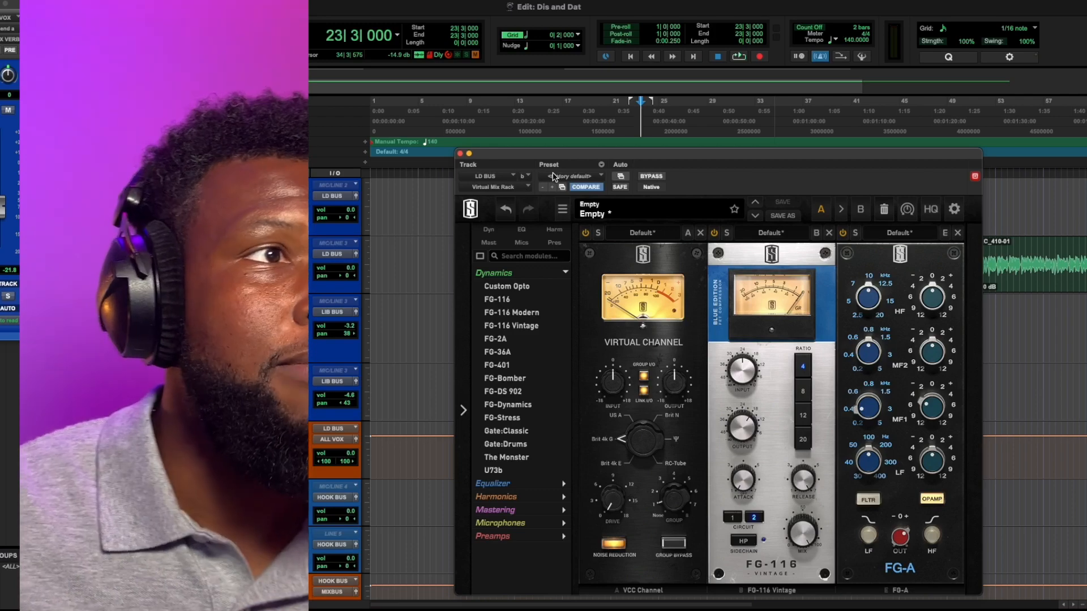
{"action": "left_click", "coordinate": [460, 154]}
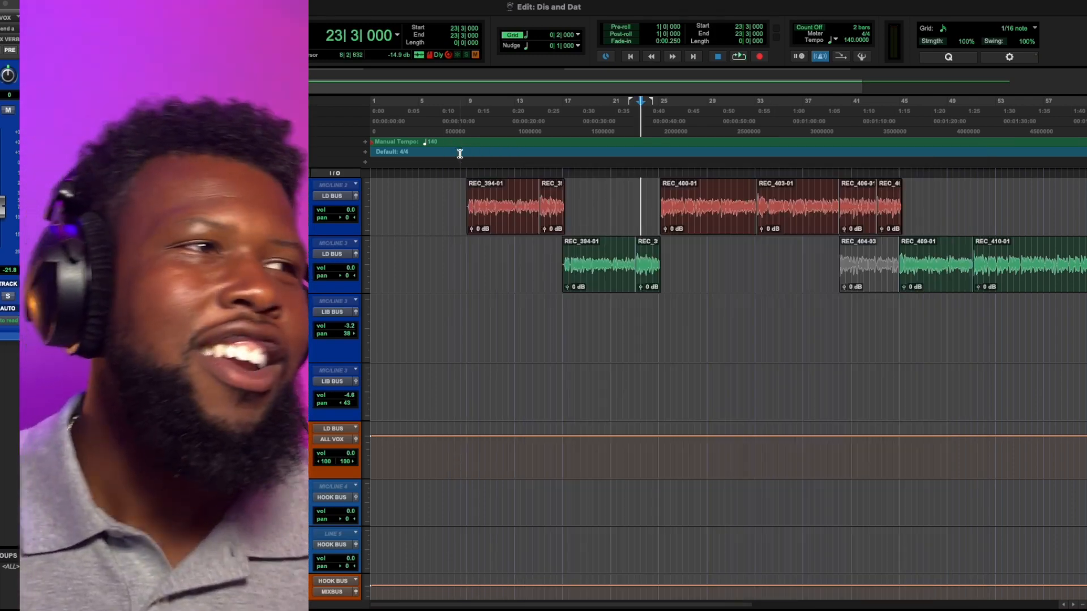
Insert the stereo FG-X Virtual Mastering Console on Master 1 and power off its FG COMP section.
{"action": "scroll", "coordinate": [725, 385], "scroll_direction": "down", "scroll_amount": 10}
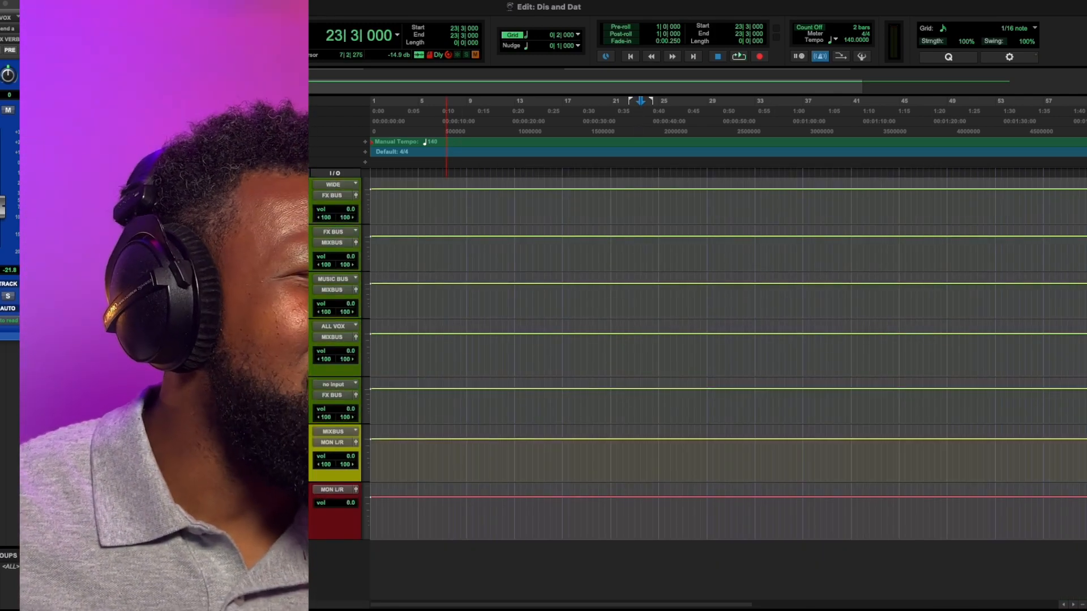
{"action": "left_click", "coordinate": [332, 442]}
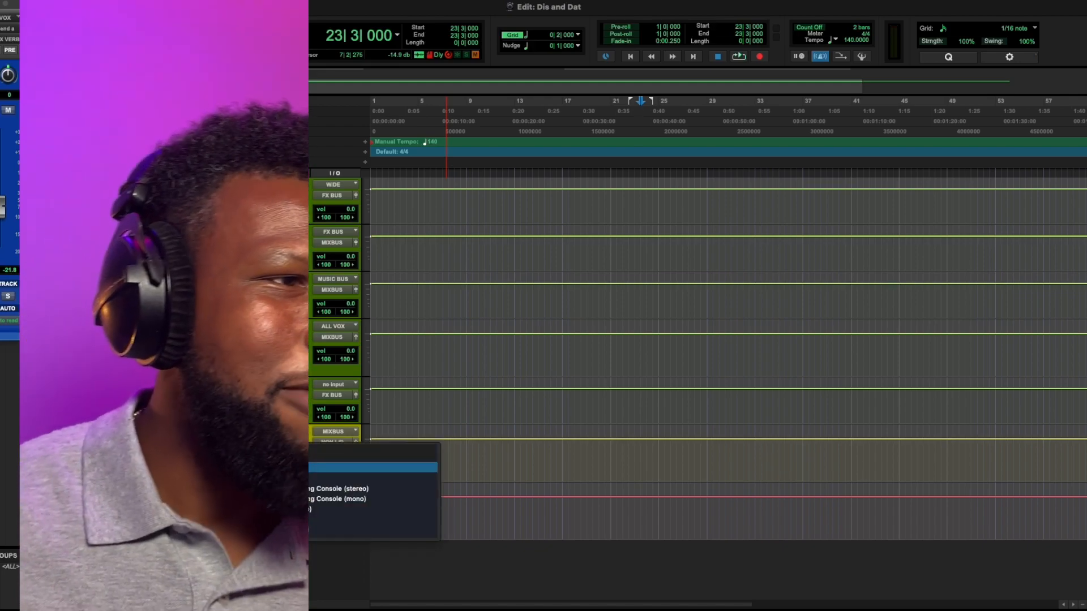
{"action": "left_click", "coordinate": [340, 489]}
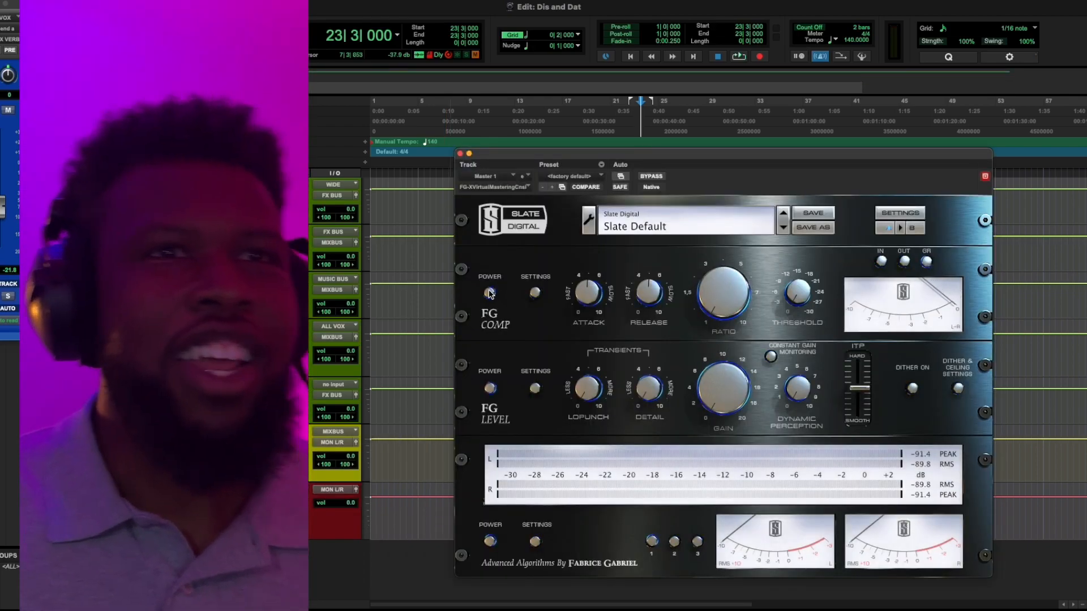
{"action": "left_click", "coordinate": [491, 293]}
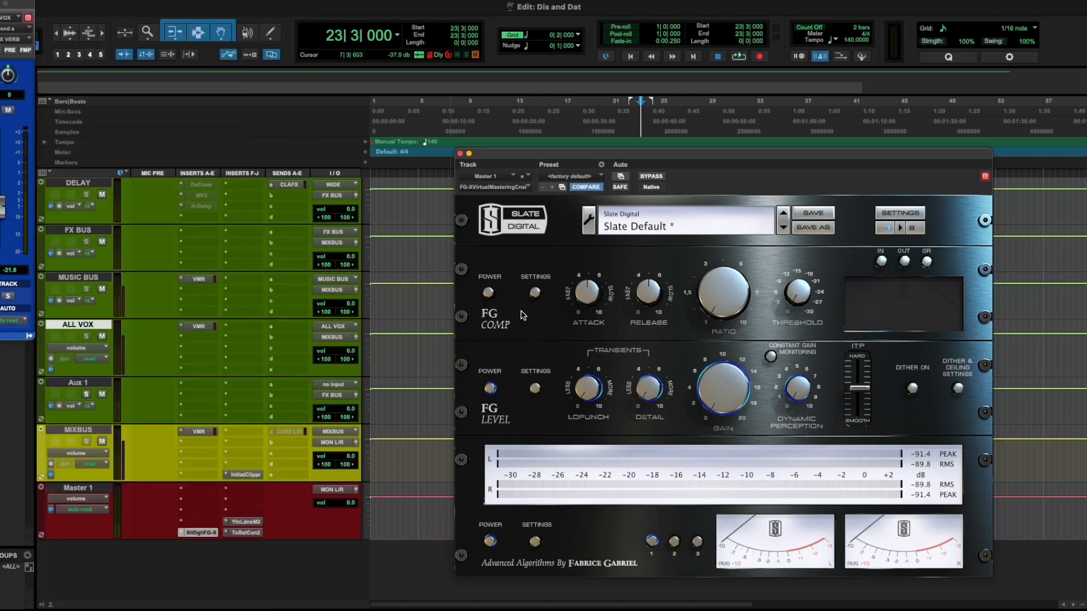
Restart playback and adjust the FG LEVEL section's detail, lopunch, and dynamic perception controls by ear.
{"action": "key", "text": "space"}
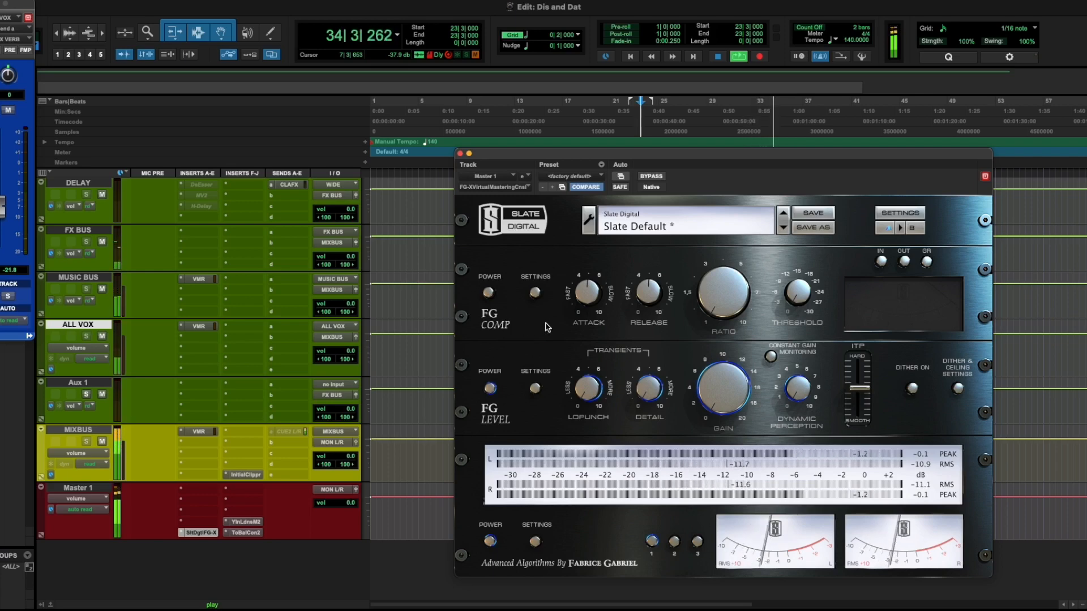
{"action": "key", "text": "space"}
{"action": "key", "text": "space"}
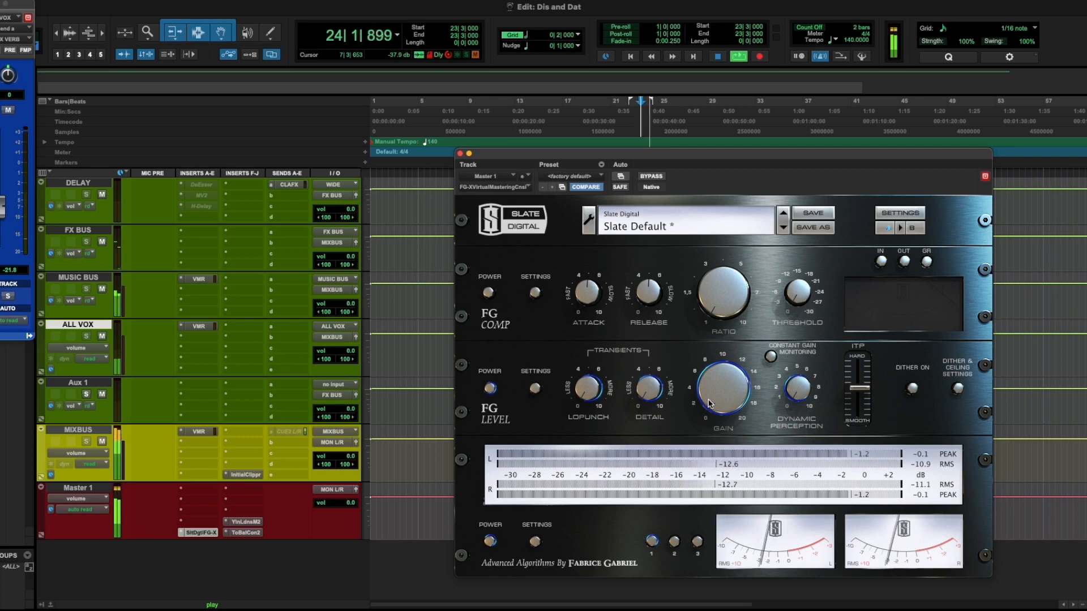
{"action": "left_click_drag", "start_coordinate": [648, 387], "coordinate": [647, 378]}
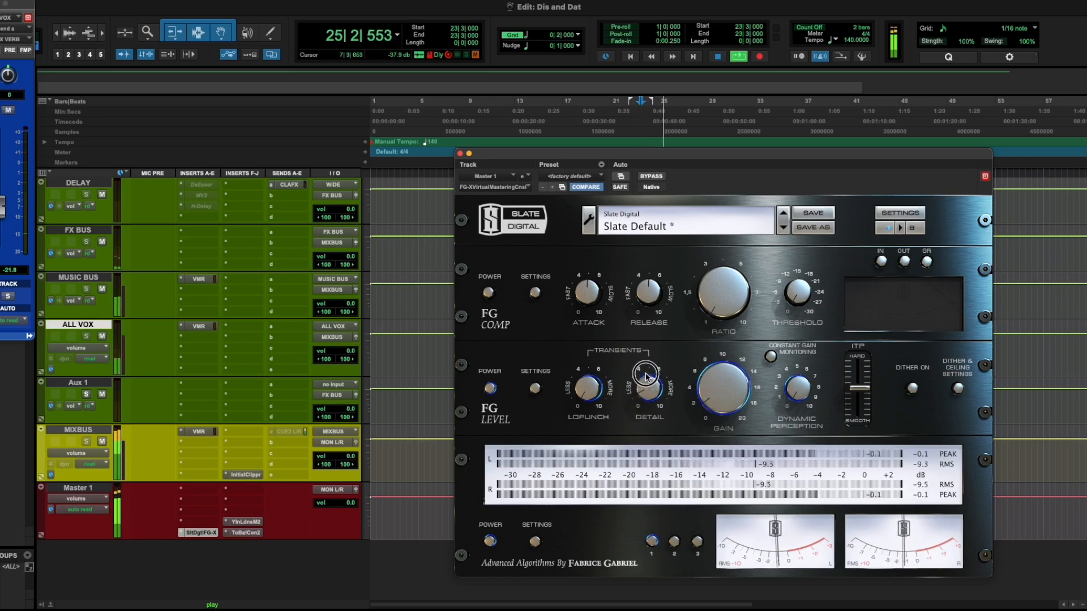
{"action": "left_click_drag", "start_coordinate": [583, 397], "coordinate": [581, 376]}
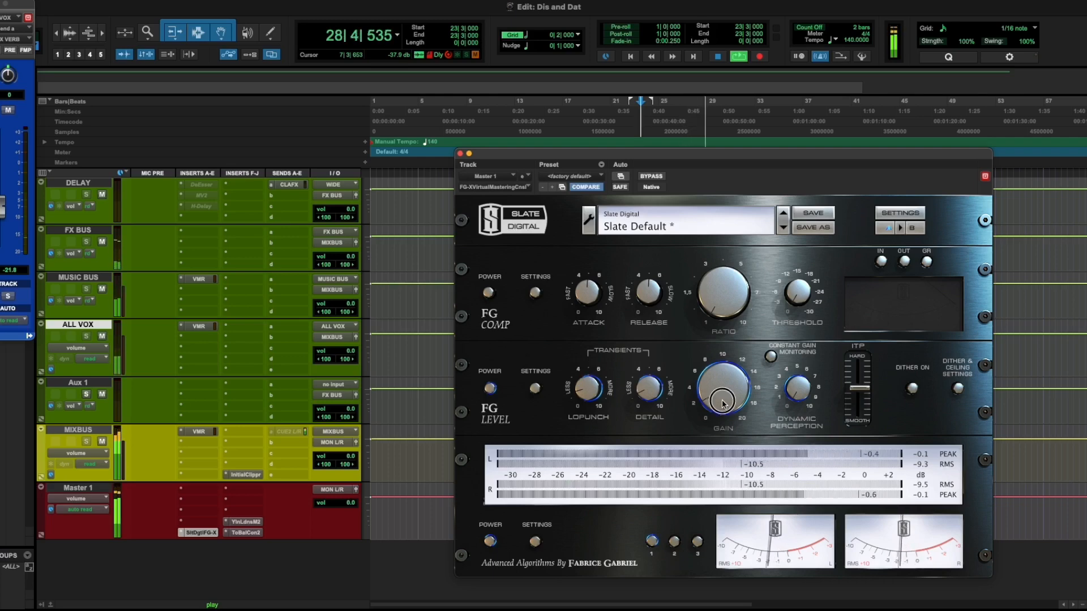
{"action": "left_click_drag", "start_coordinate": [790, 387], "coordinate": [791, 373]}
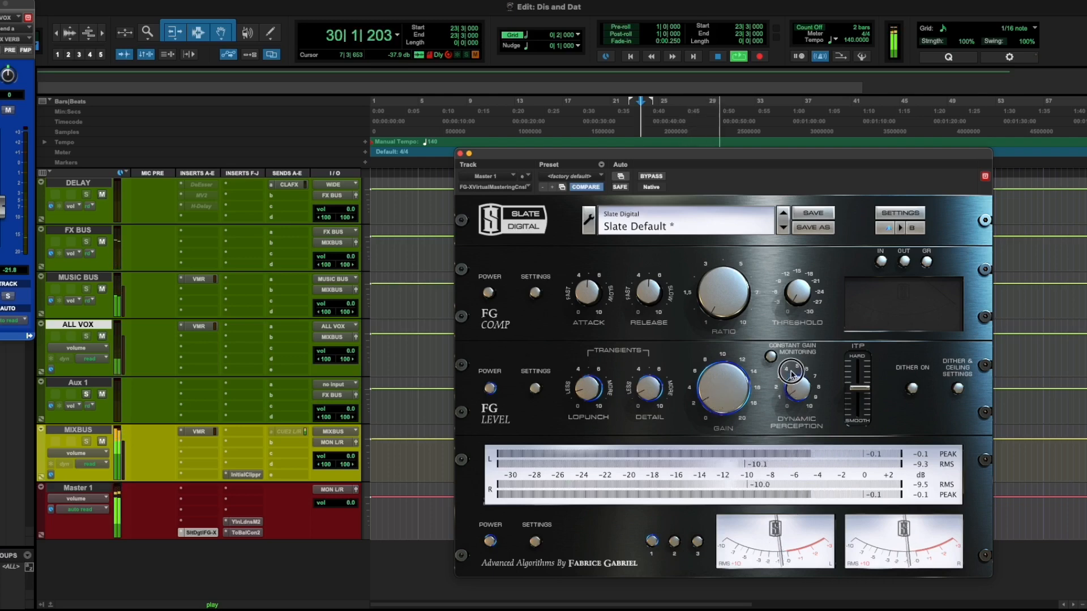
Lower the FG-X output ceiling to its minimum and save the dither and ceiling settings.
{"action": "left_click", "coordinate": [959, 388]}
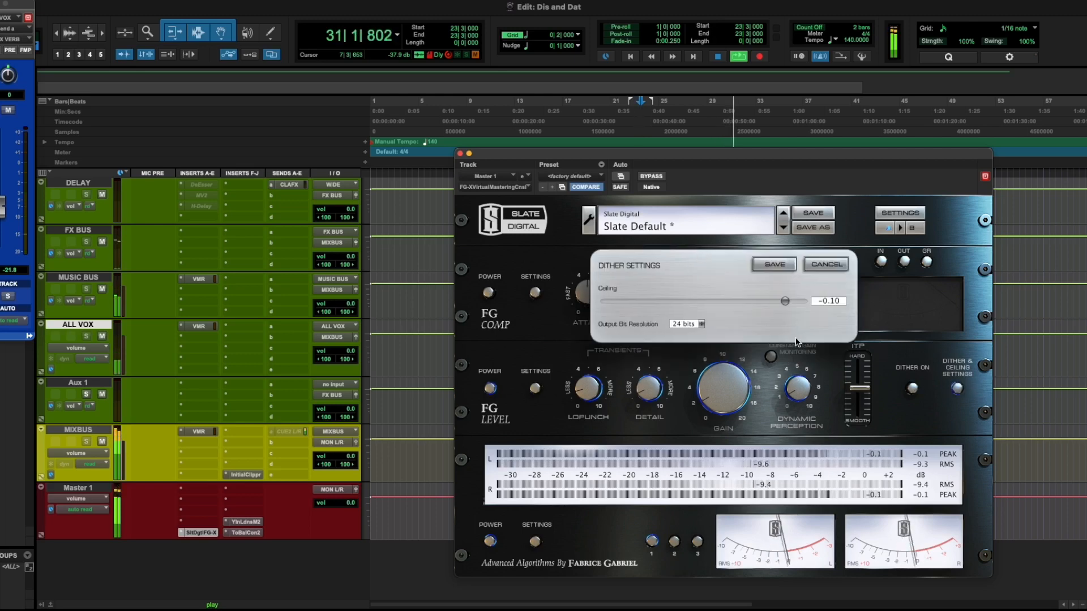
{"action": "left_click_drag", "start_coordinate": [784, 301], "coordinate": [441, 308]}
{"action": "left_click", "coordinate": [764, 267]}
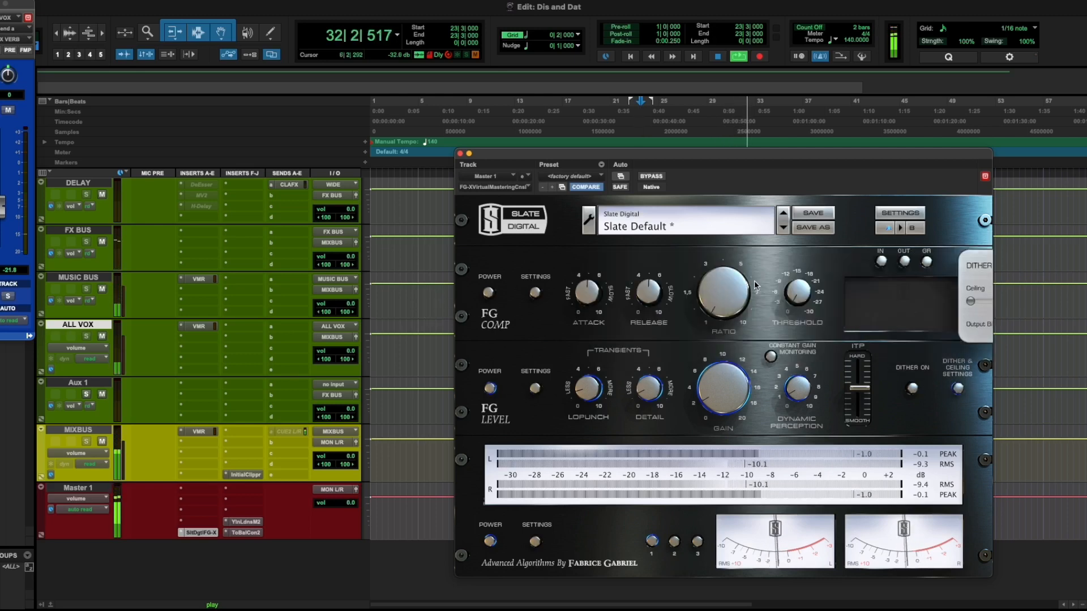